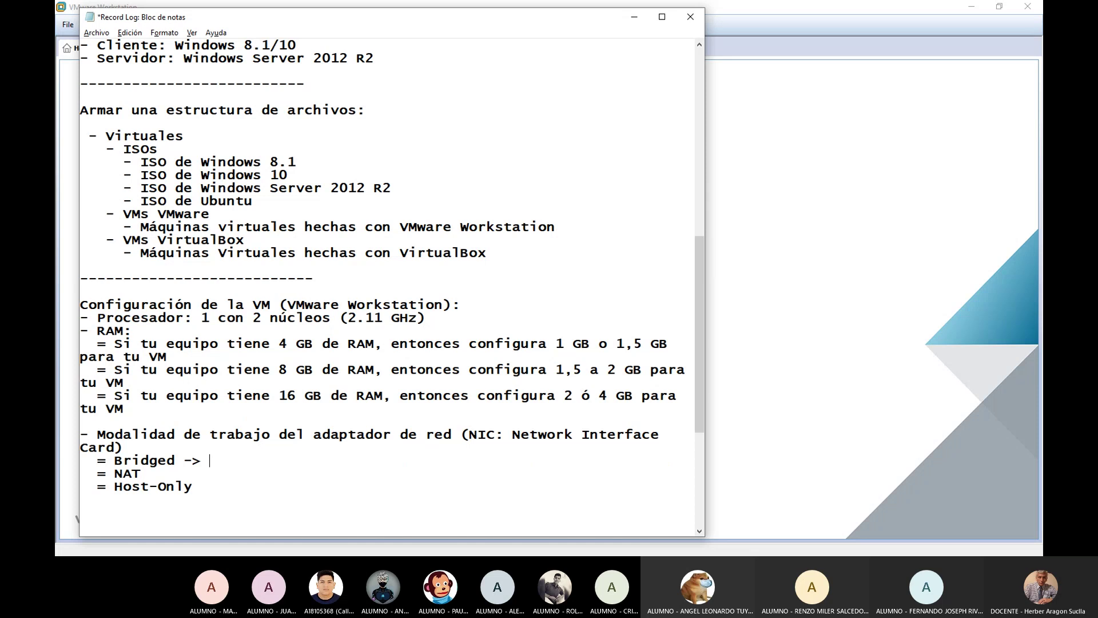
Step: Complete the network adapter mode notes with "Intranet" for Bridged and "-> Internet" for NAT
type("I")
type("ntranet")
type(" -")
type("> In")
type("ternet")
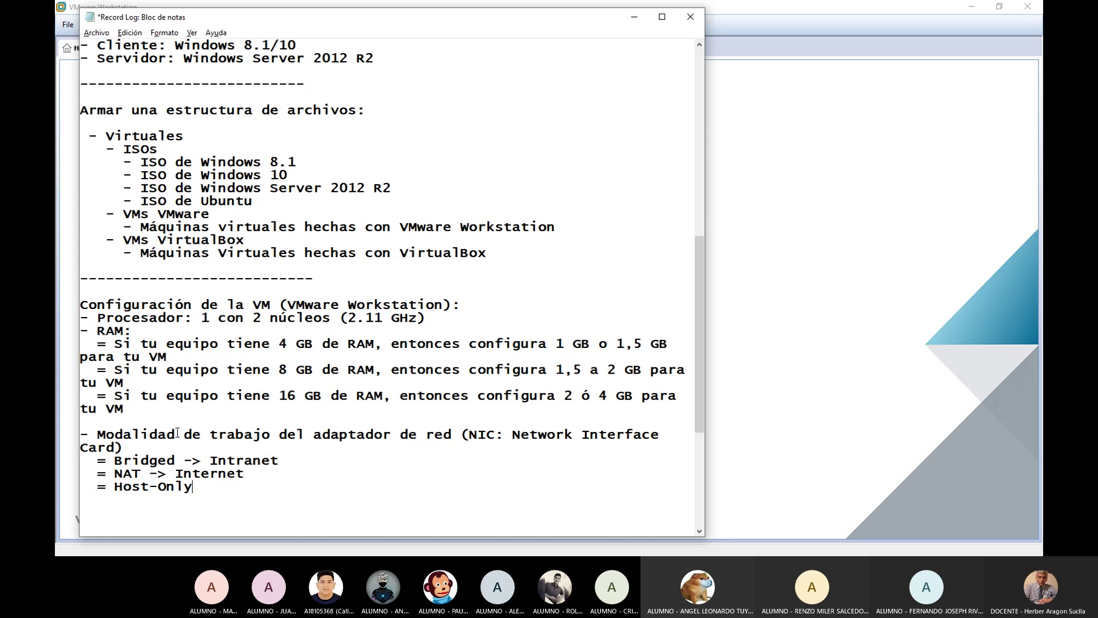
Step: Add "-> Red privada (no tiene salida a Internet ni a la Intranet)" to the Host-Only line and save the notes
type(" -> Red privada")
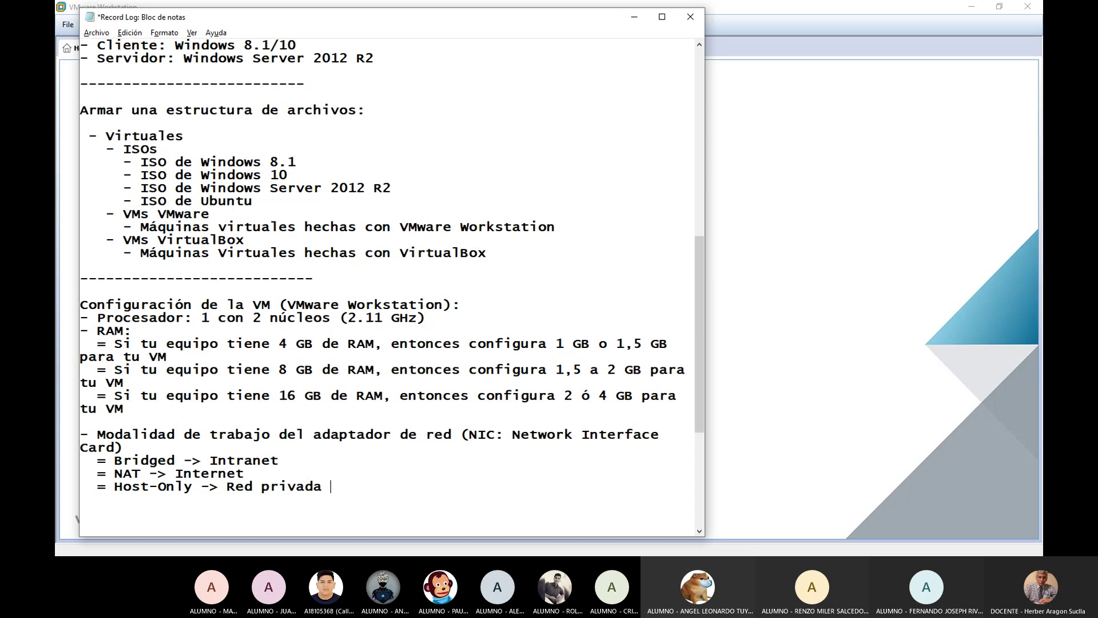
type(" ()")
type("no tien")
type("e salida a ")
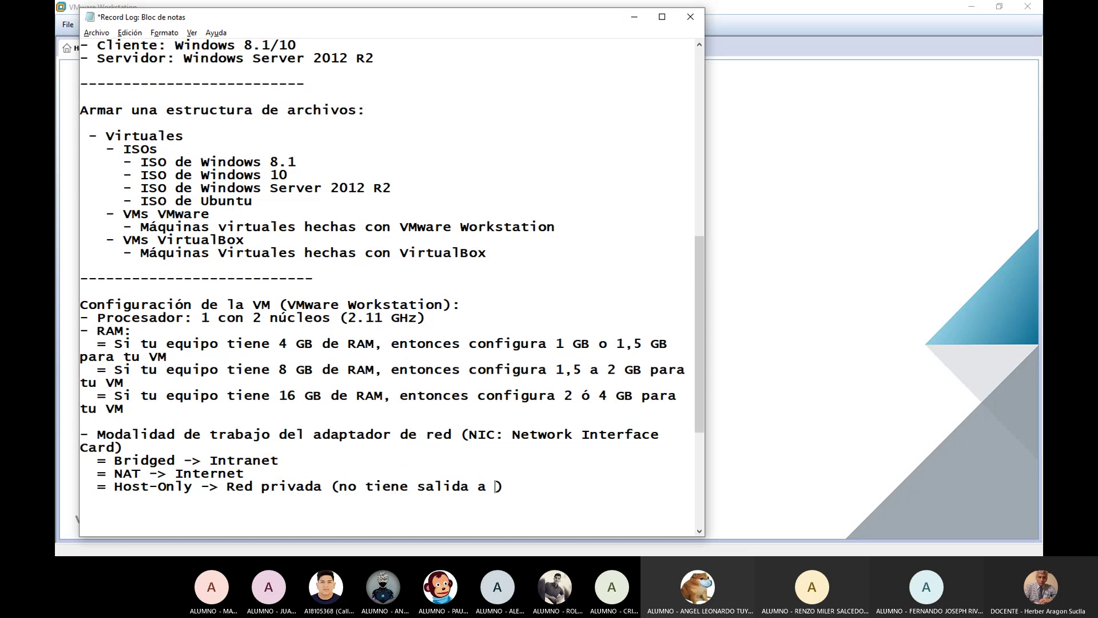
type("Internet ni l")
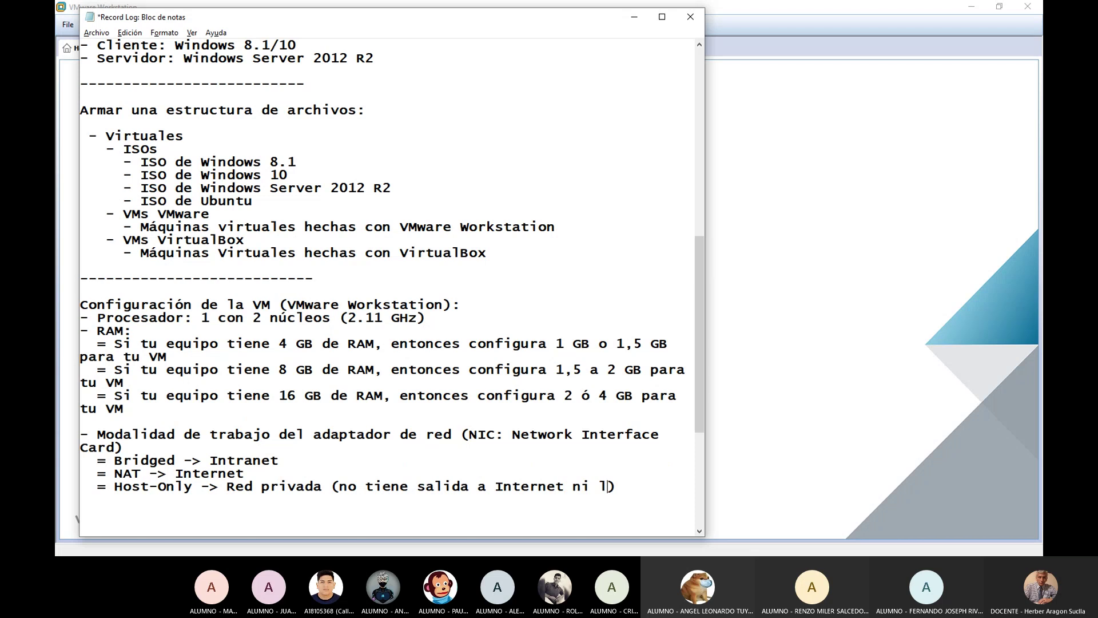
key("BackSpace")
type("a la Intranet")
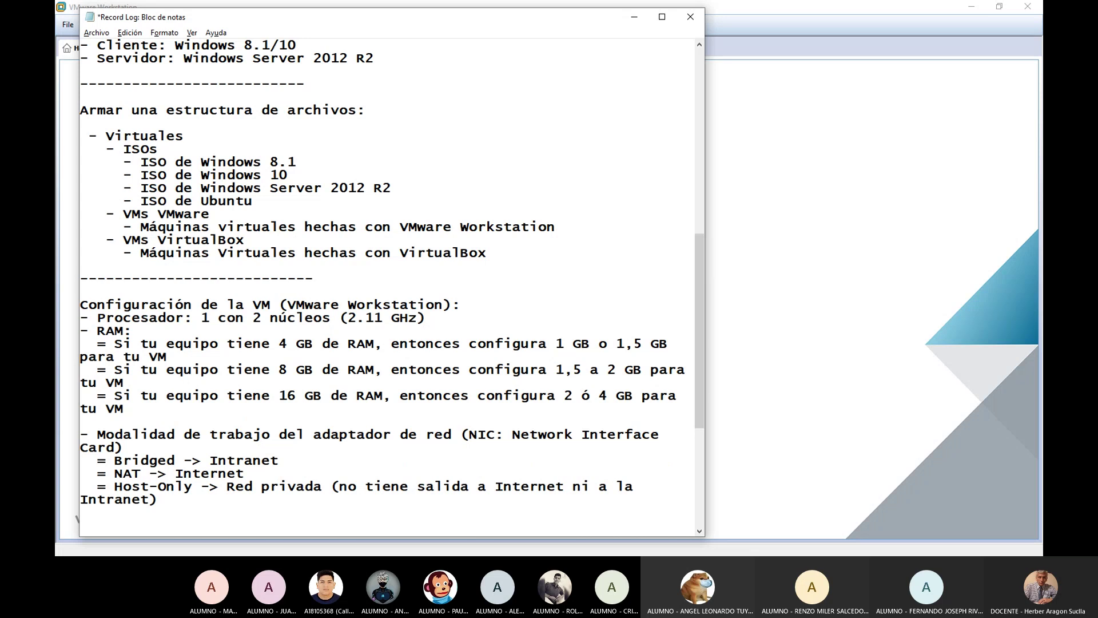
left_click(96, 32)
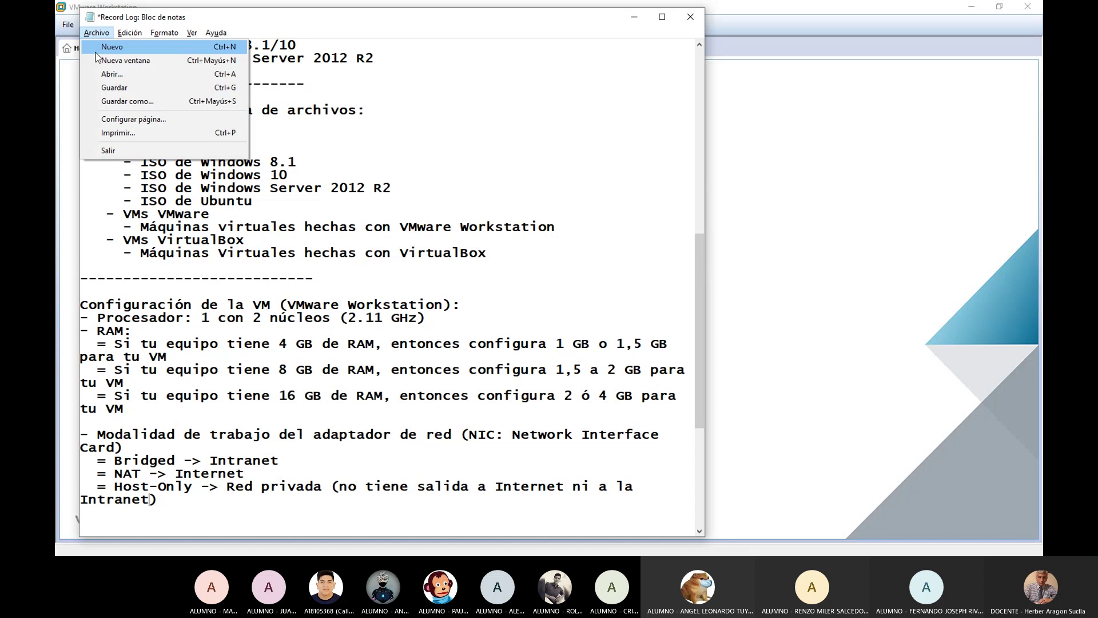
left_click(114, 88)
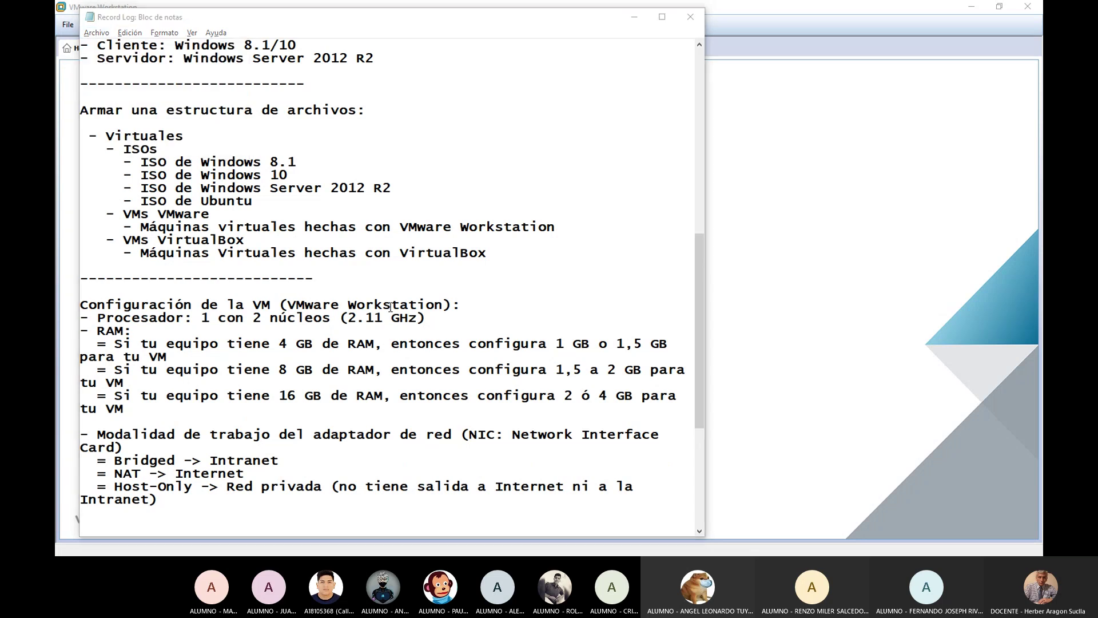
Step: Compare the Bridged and NAT notes with the network types in the VMware wizard, keeping NAT selected, and minimize the notes
key("alt+Tab")
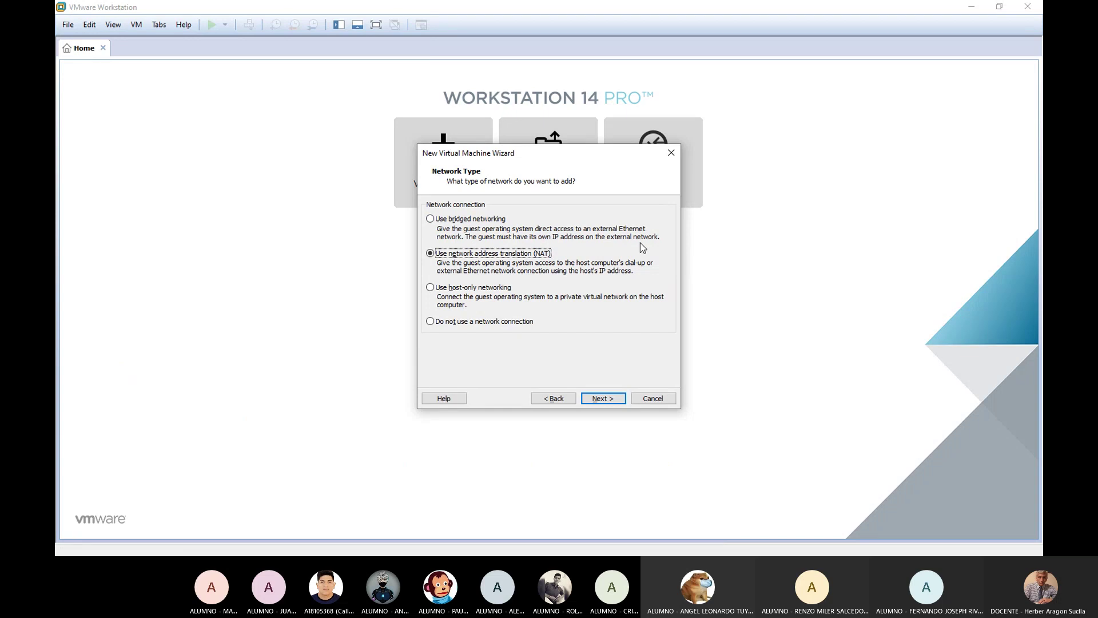
key("alt+Tab")
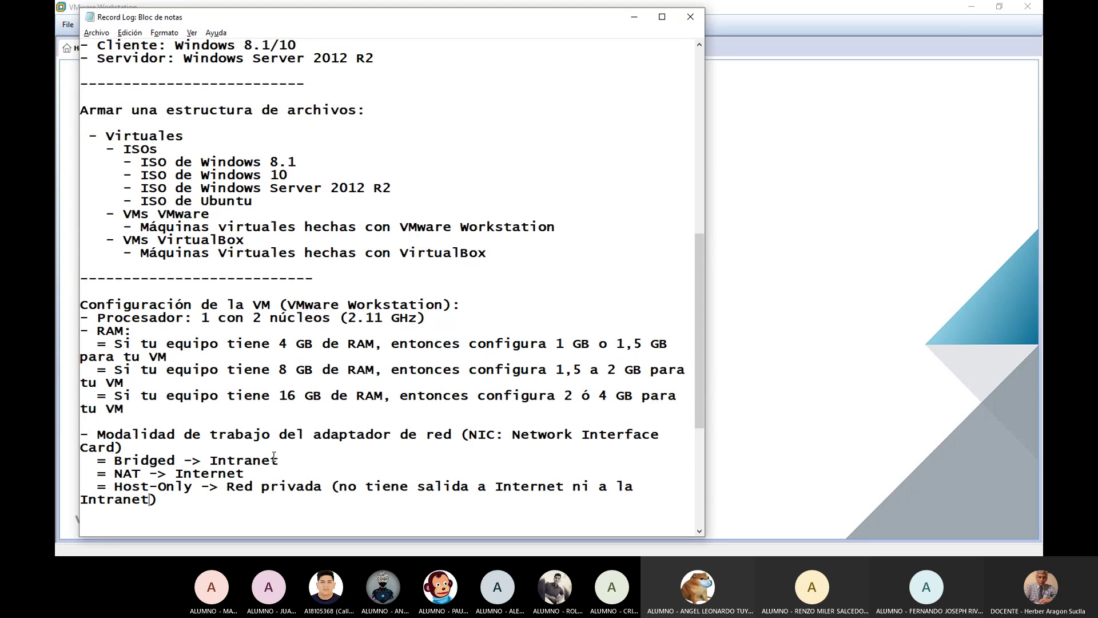
left_click_drag(210, 460, 297, 460)
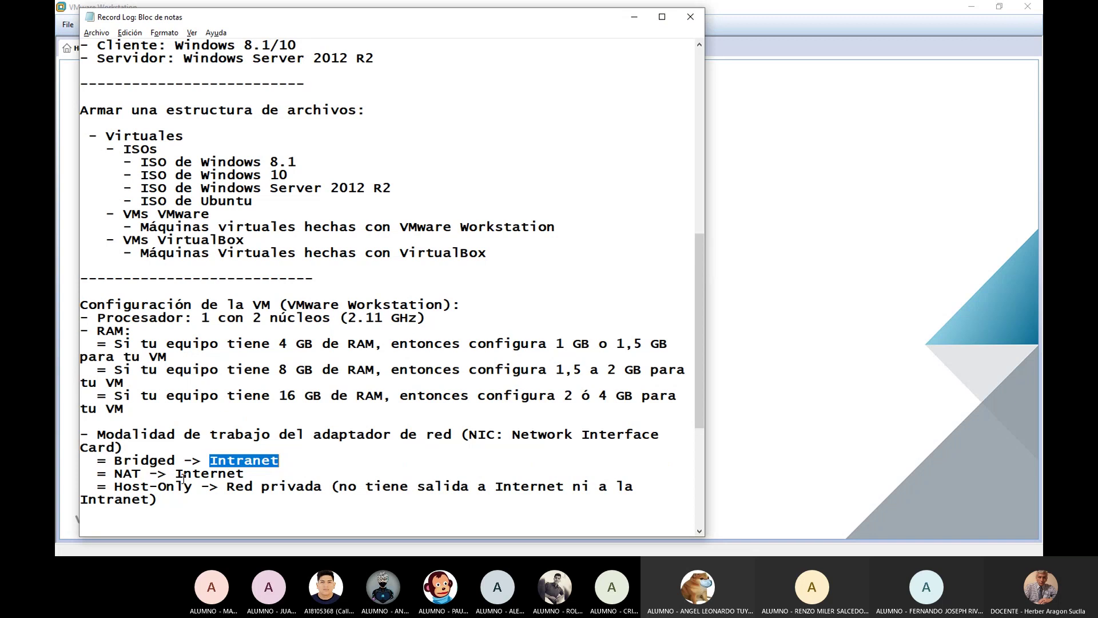
left_click_drag(191, 474, 243, 474)
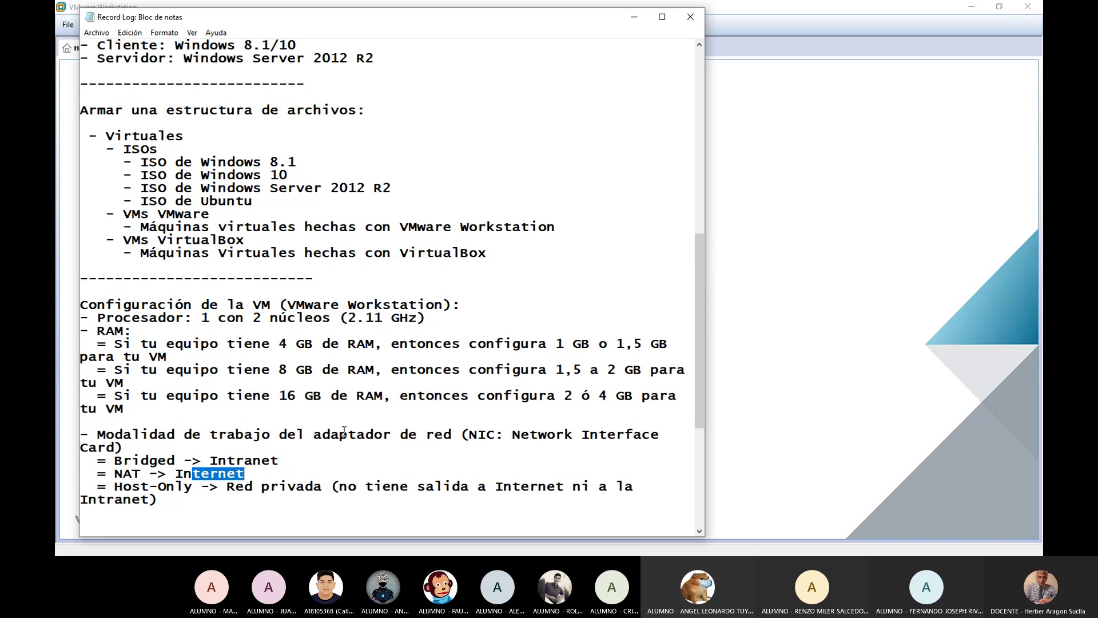
key("alt+Tab")
left_click(482, 257)
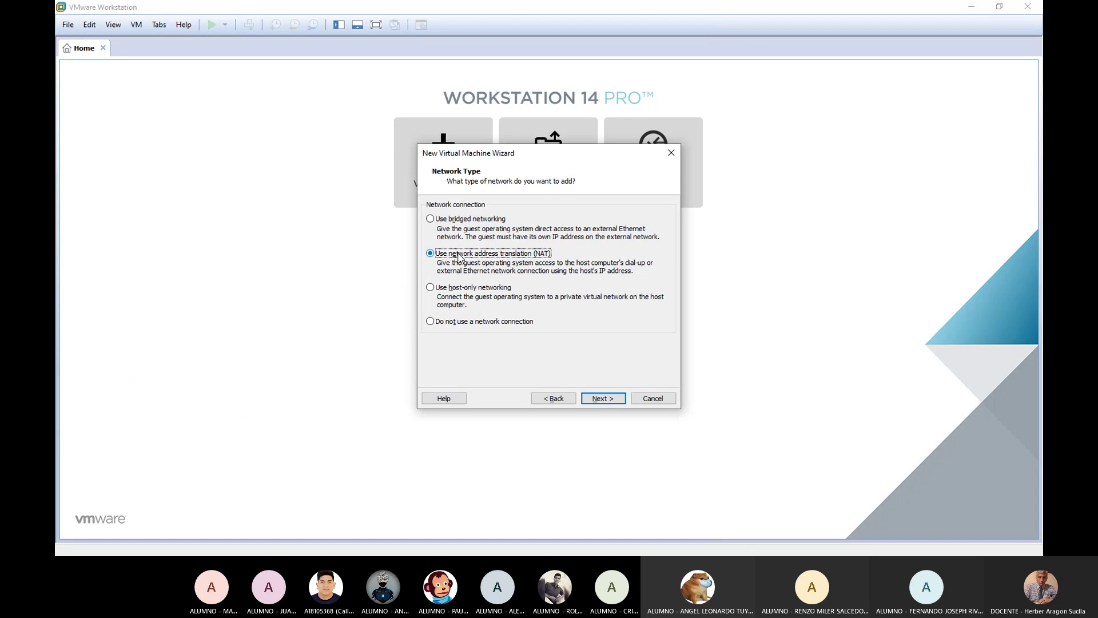
key("alt+Tab")
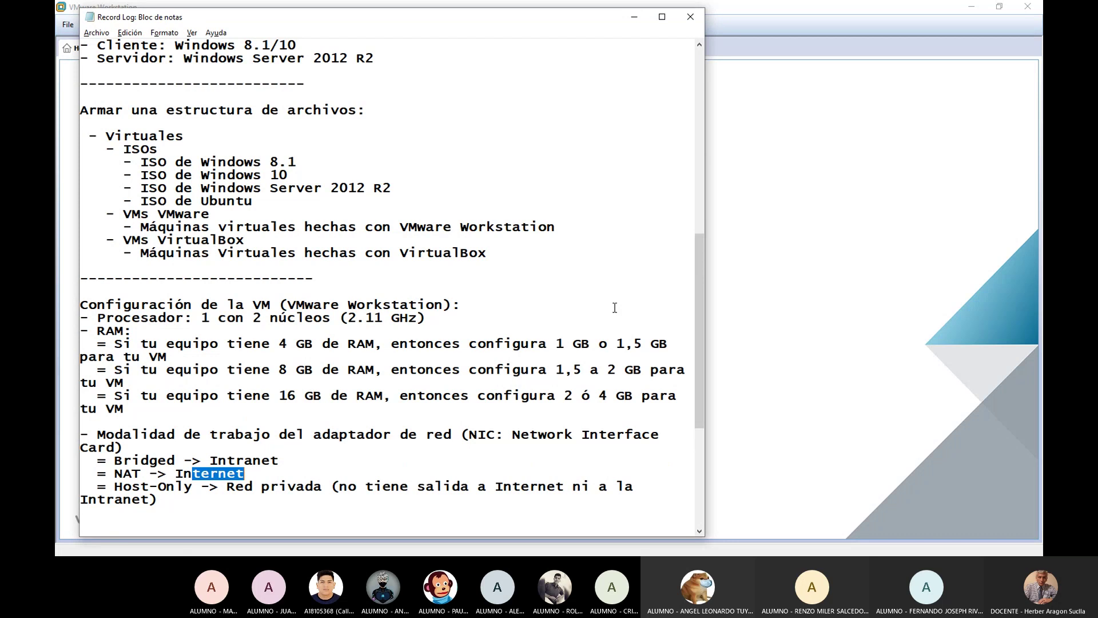
key("alt+Tab")
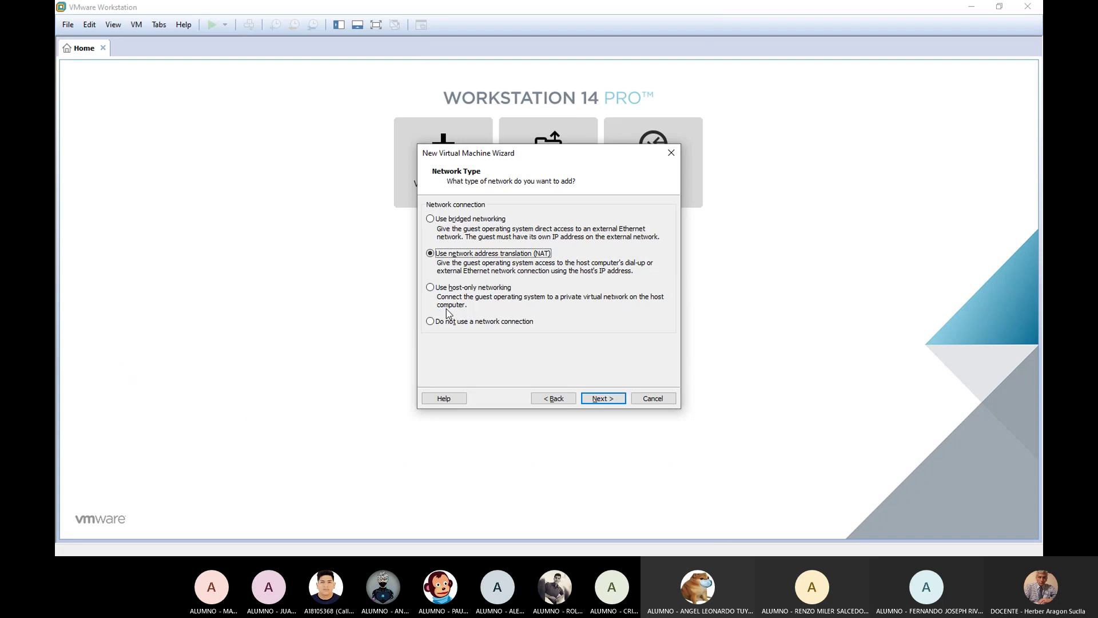
key("alt+Tab")
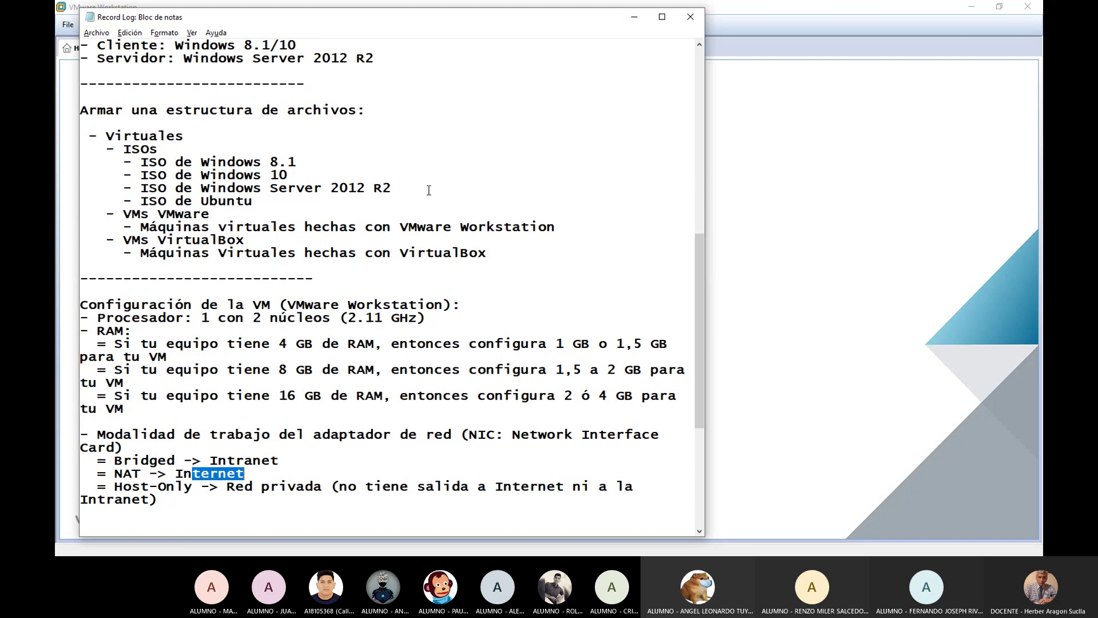
left_click(635, 17)
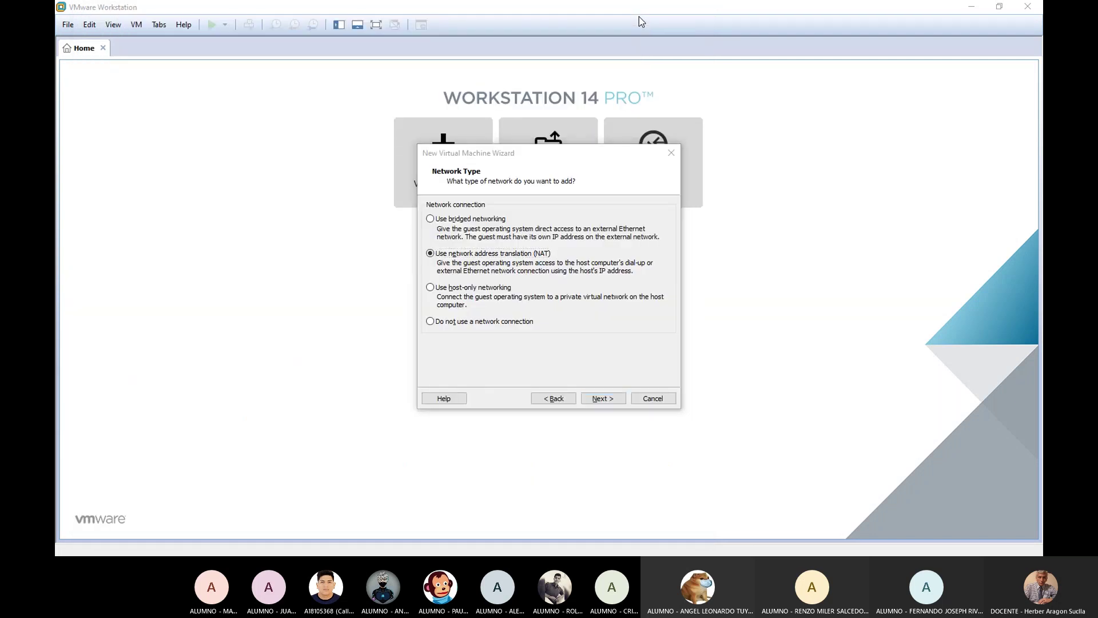
Step: Switch to File Explorer and open the "Impl de Serv - 2020 OCT" folder on drive C:
key("alt+Tab")
key("alt+Tab")
key("alt+Tab")
key("alt+Tab")
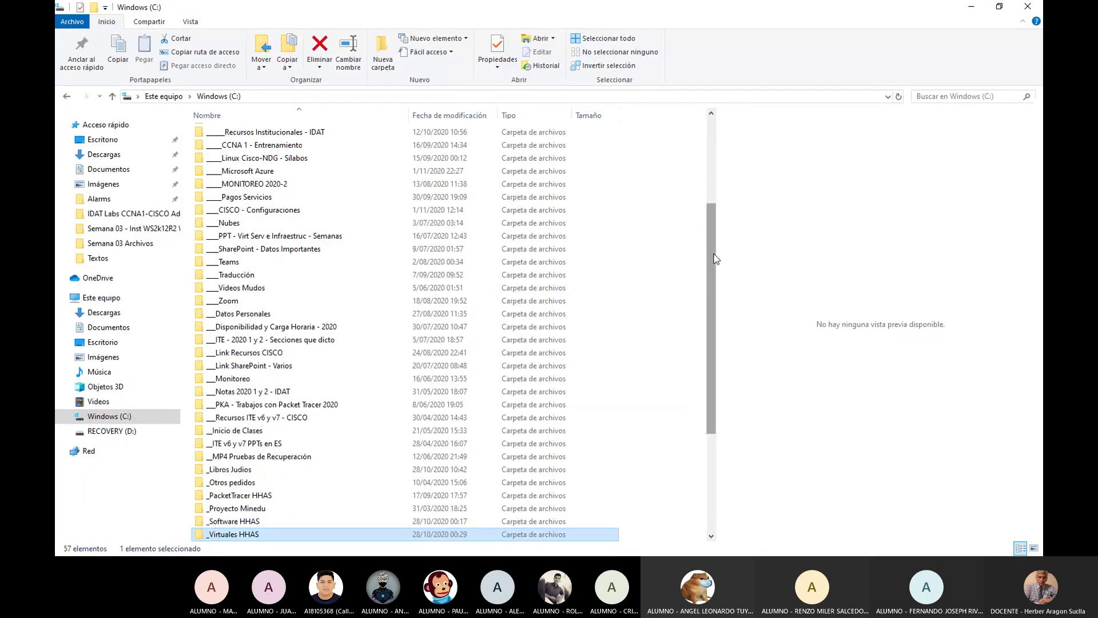
left_click_drag(707, 256, 708, 170)
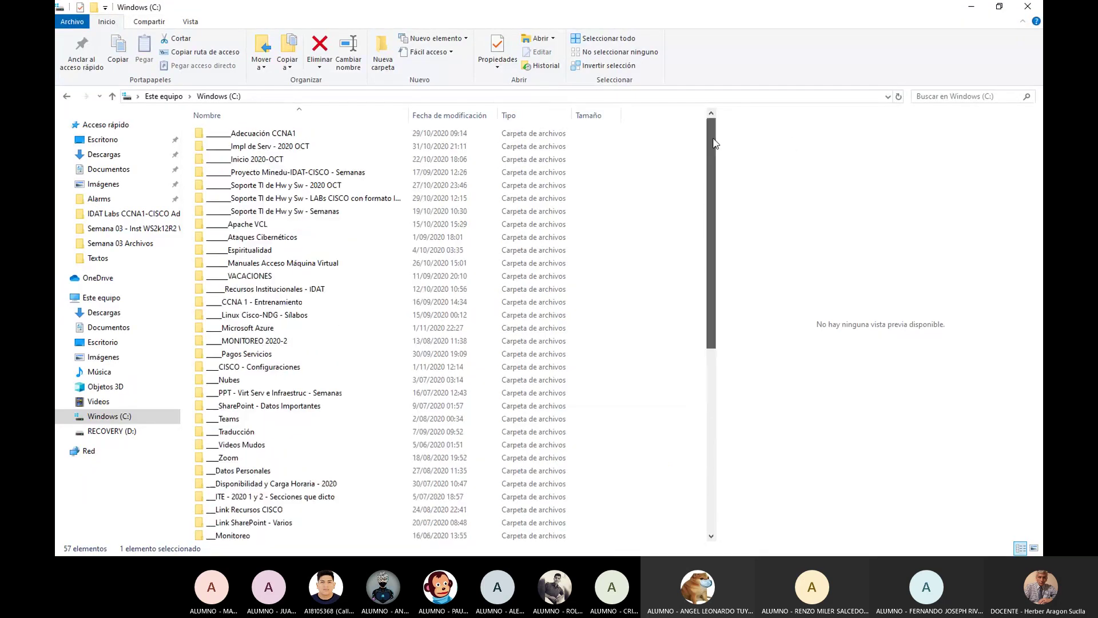
left_click(277, 148)
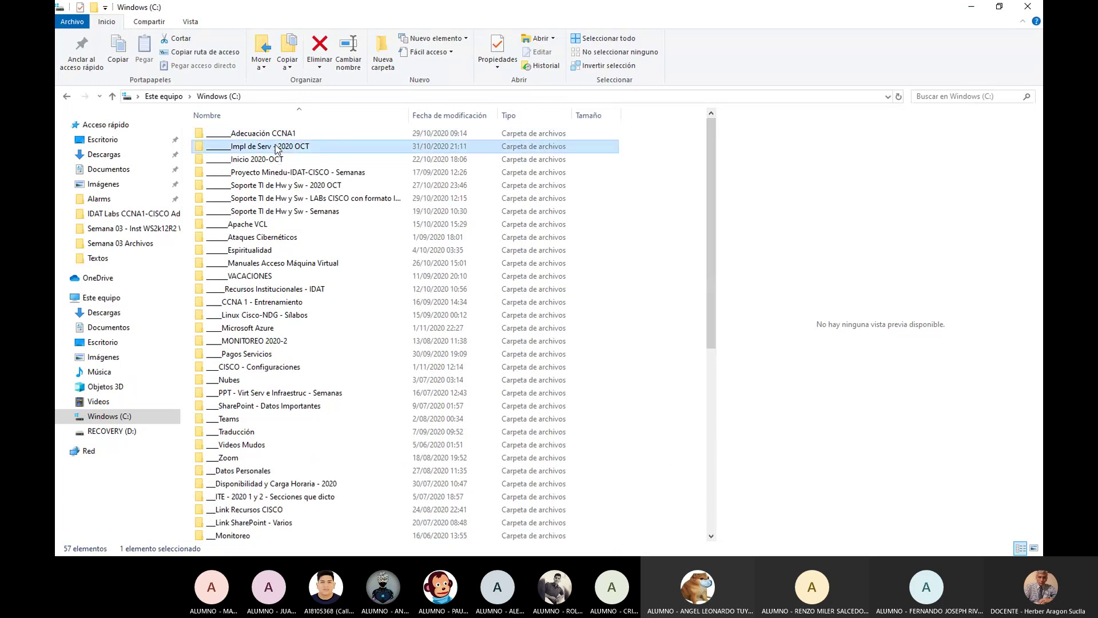
double_click(277, 147)
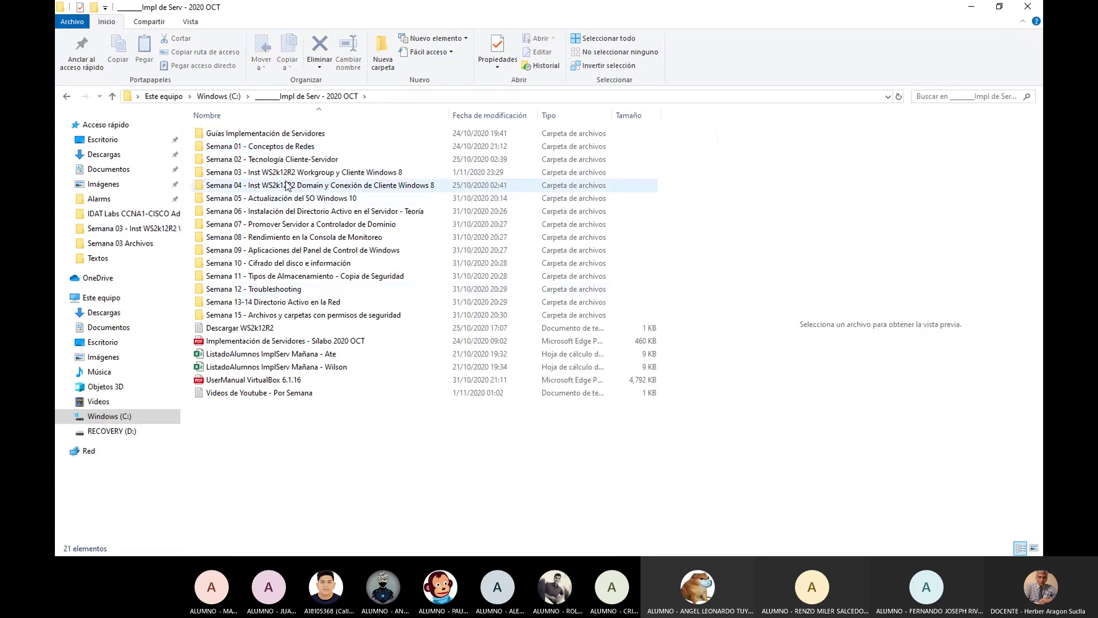
Step: Check the "Semana 01 - Conceptos de Redes" folder and preview "Record Log 2020-10-26 Lunes - Impl Serv" in "Semana 02 Archivos"
double_click(273, 148)
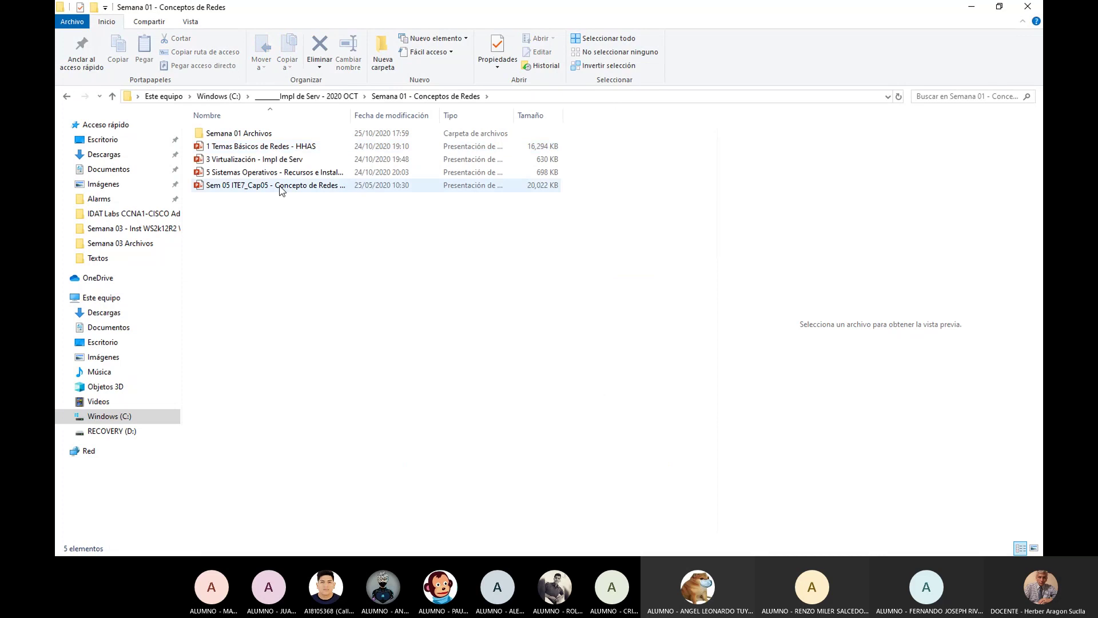
left_click(313, 98)
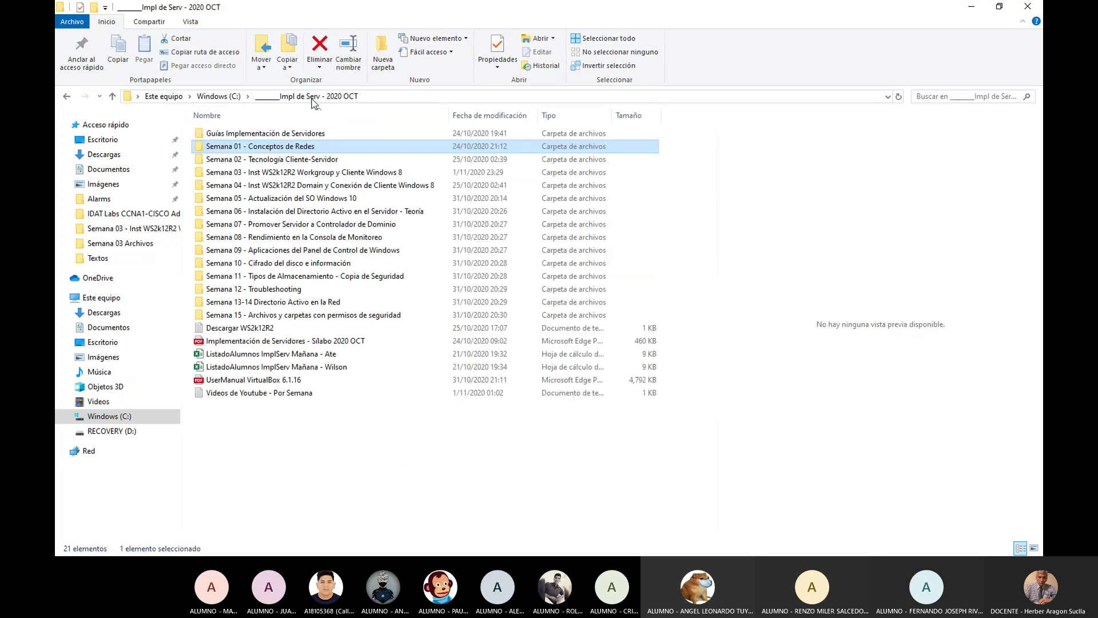
left_click(223, 160)
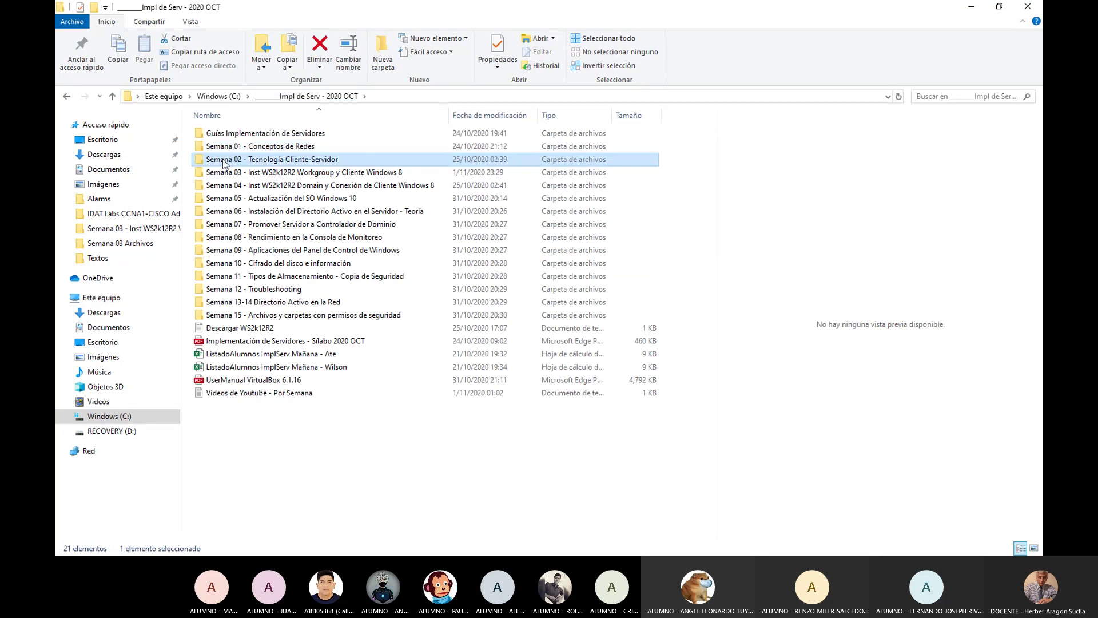
double_click(223, 161)
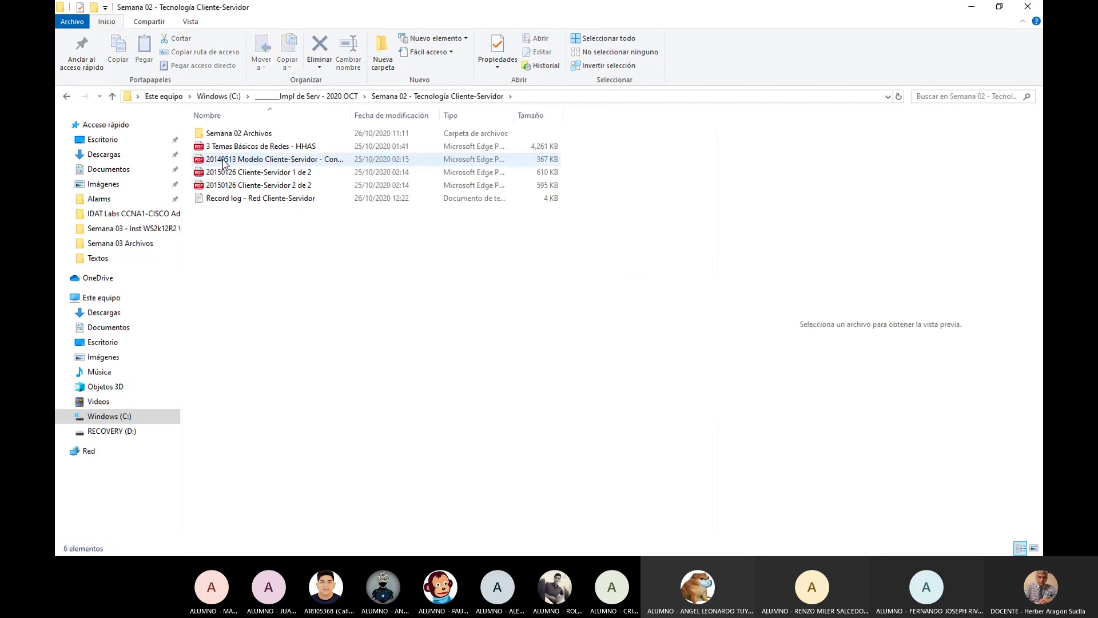
left_click(244, 135)
double_click(245, 135)
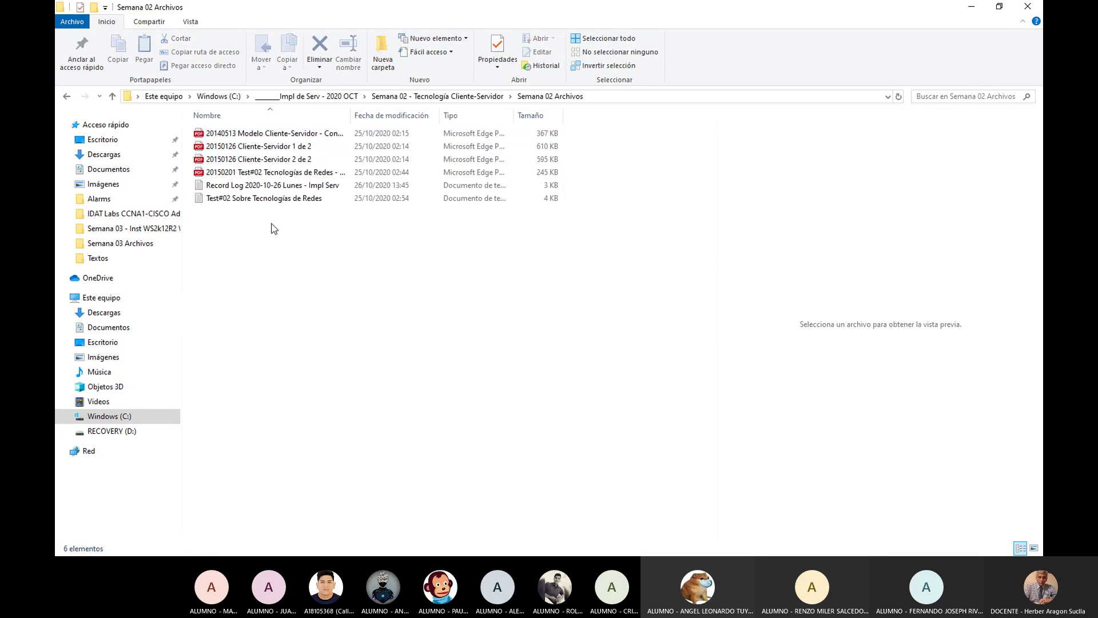
double_click(266, 187)
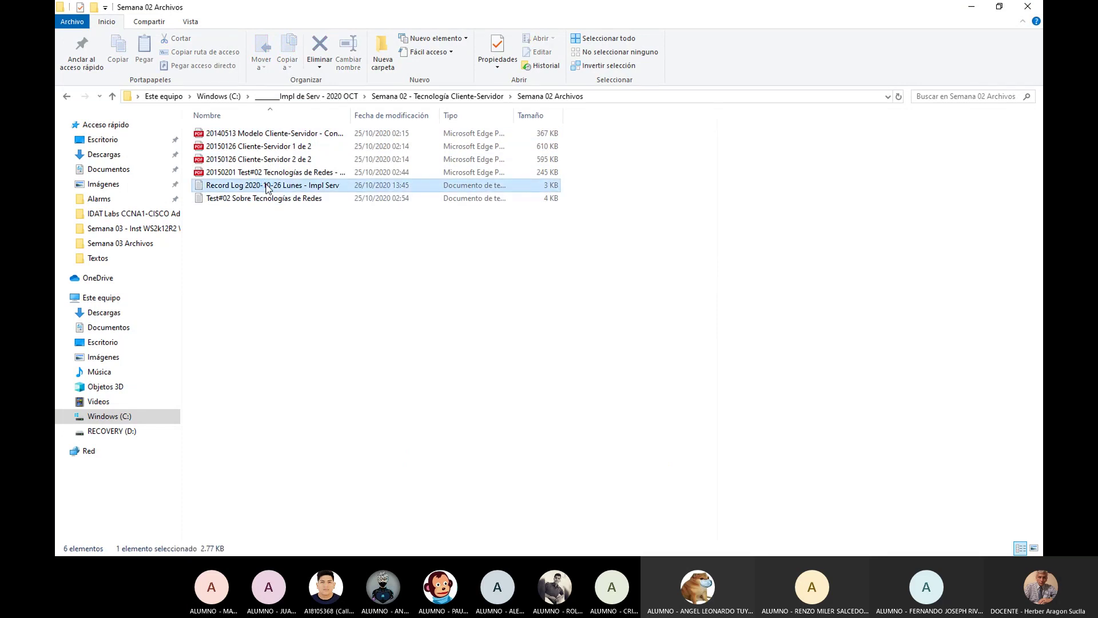
mouse_move(1041, 177)
left_mouse_down()
mouse_move(1041, 470)
mouse_move(1041, 166)
left_mouse_up()
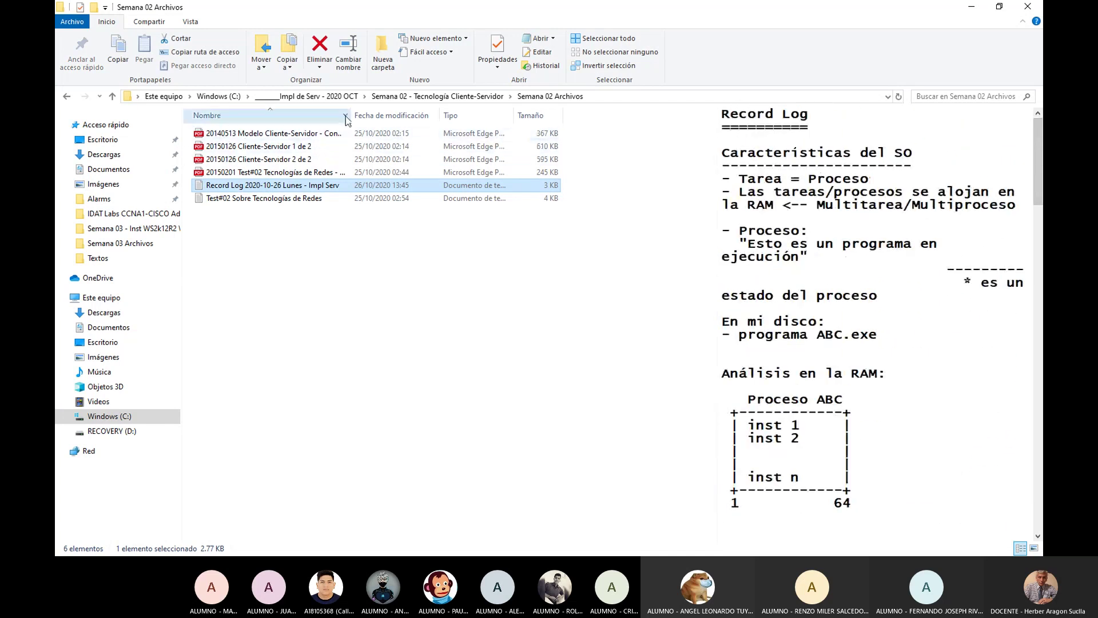
Step: Open "Record log - Red Cliente-Servidor" from the Semana 02 folder, maximize its window and examine the virtual LAN host diagram
left_click(472, 99)
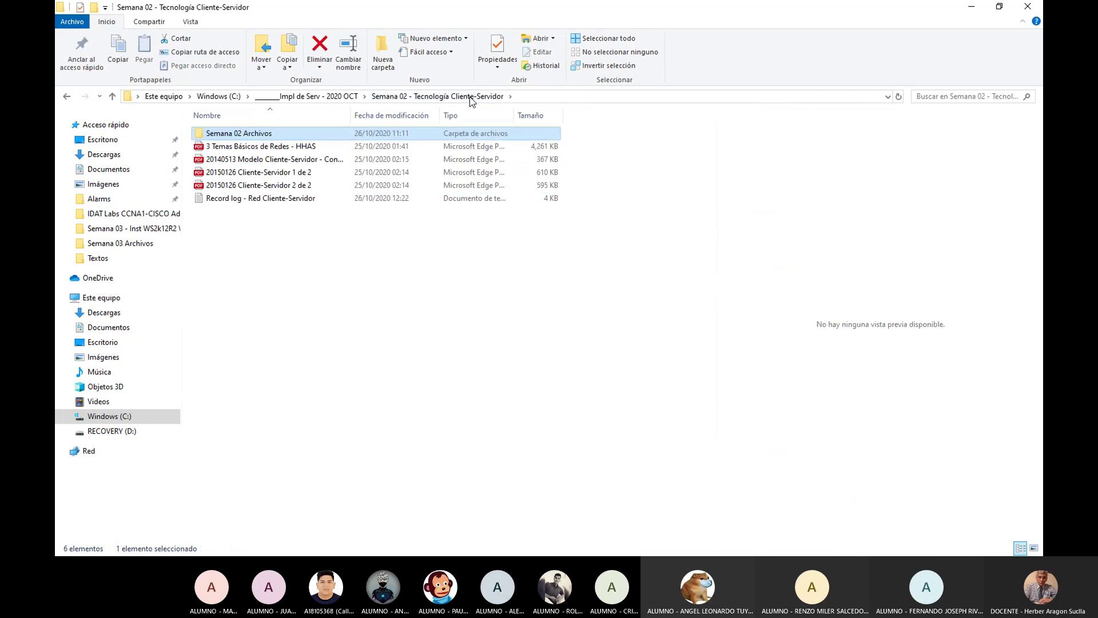
double_click(252, 202)
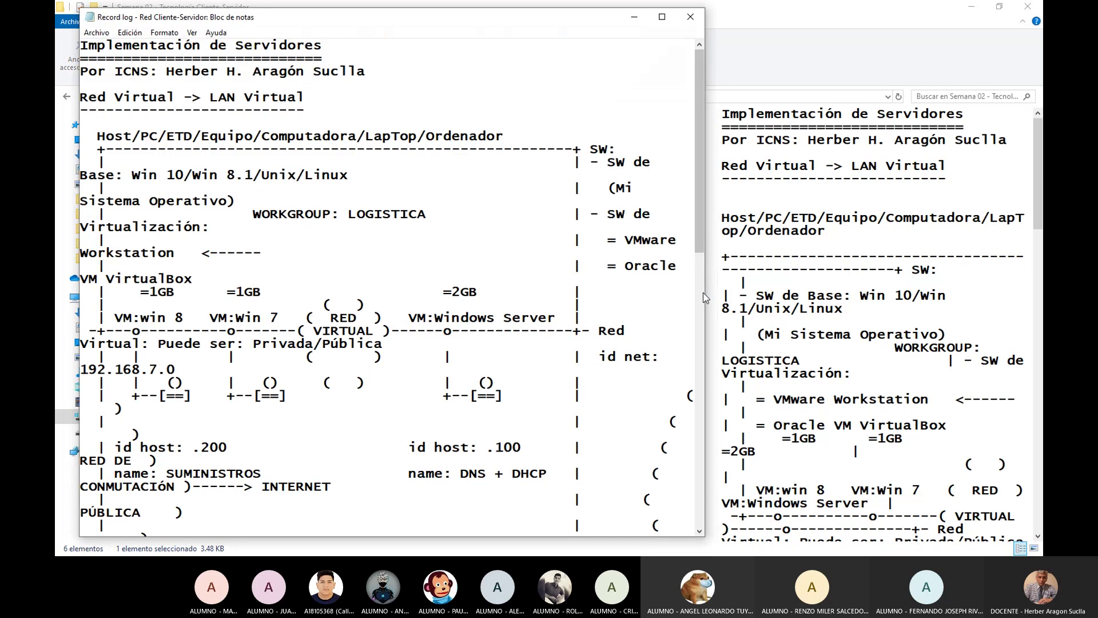
left_click_drag(709, 298, 1038, 298)
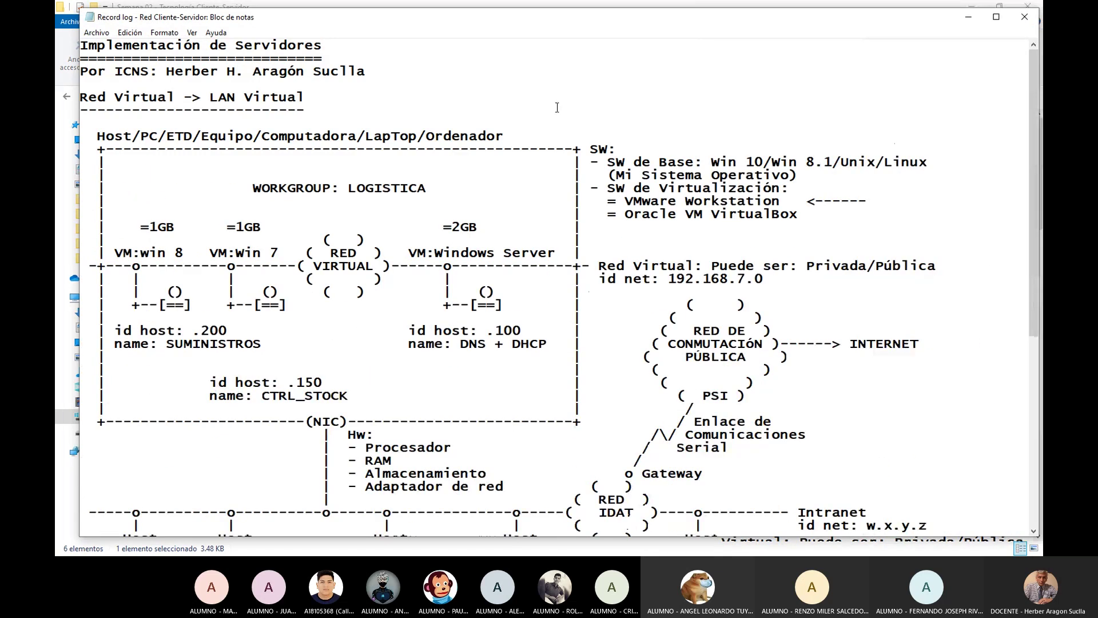
left_click_drag(518, 25, 509, 21)
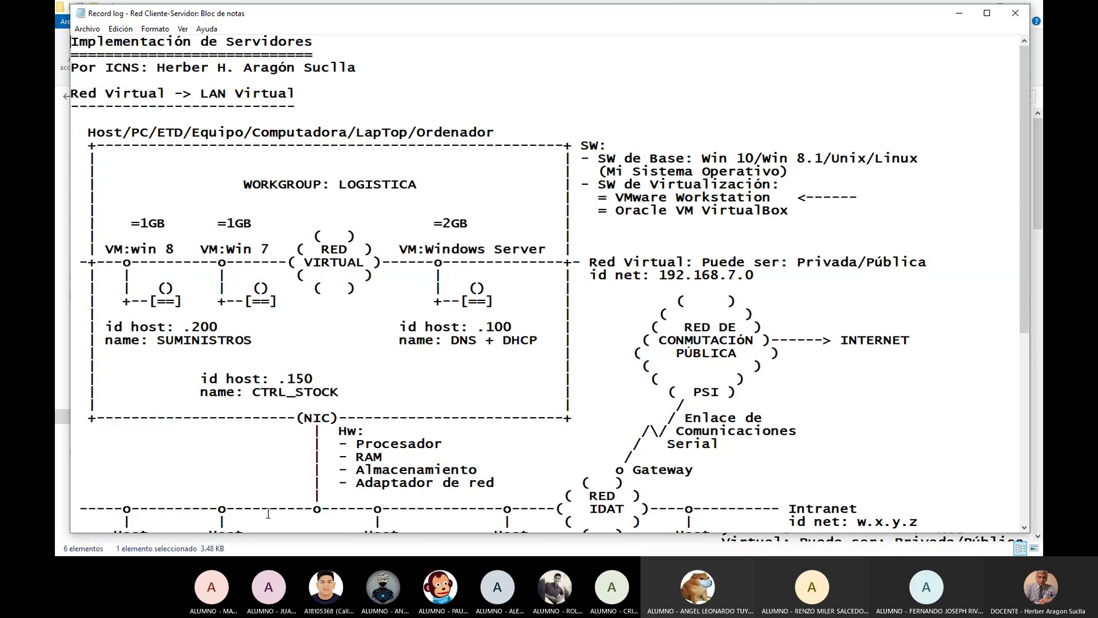
left_click(987, 14)
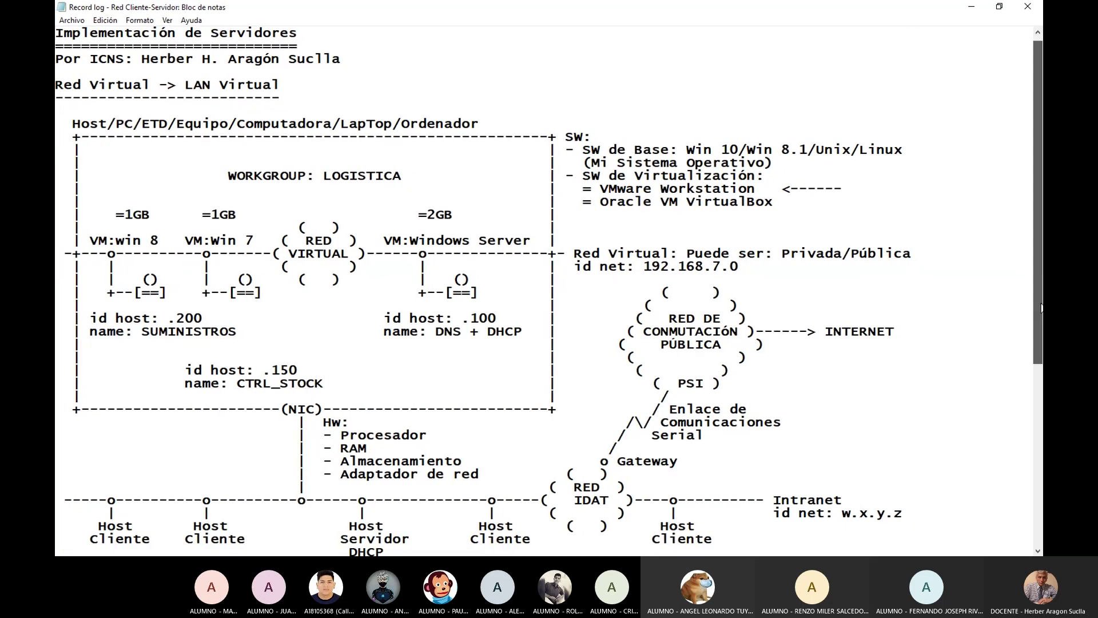
left_click_drag(1038, 304, 1041, 327)
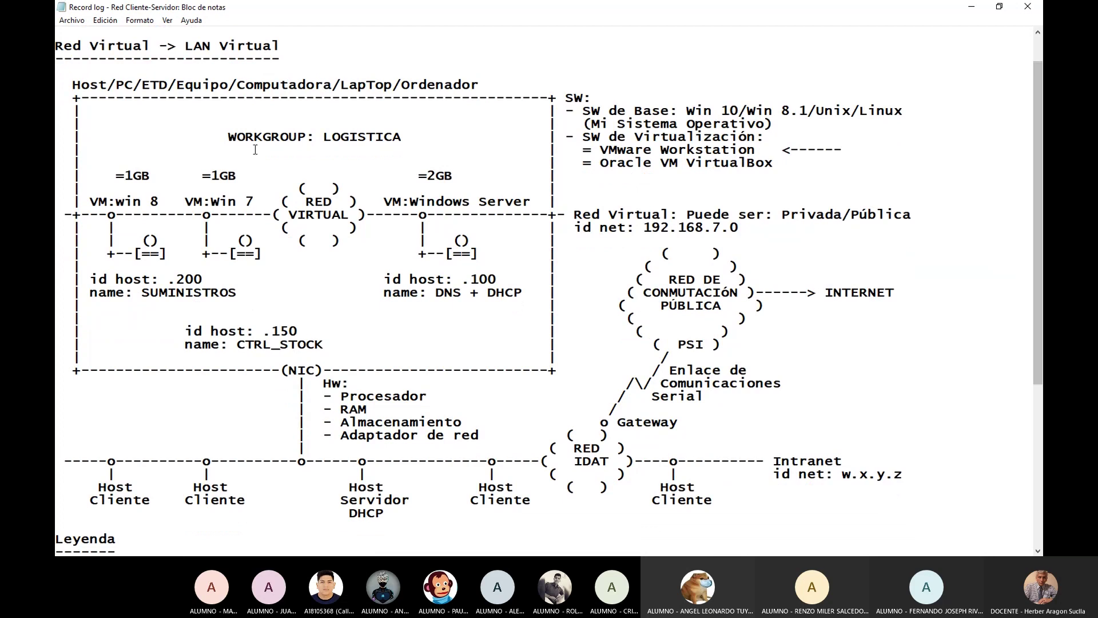
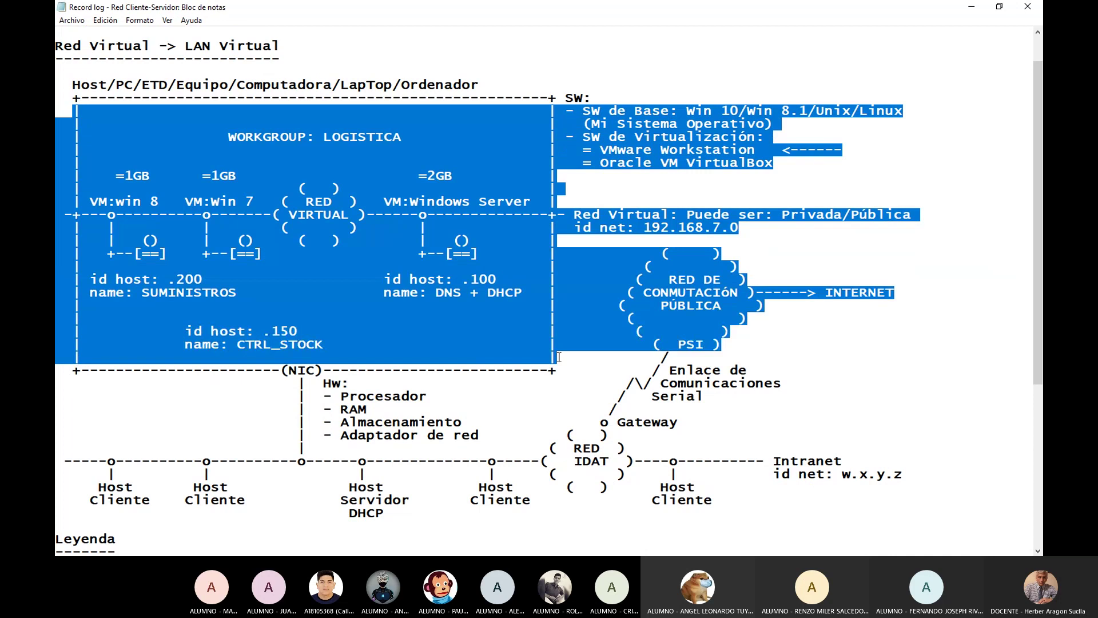
left_click_drag(559, 356, 522, 111)
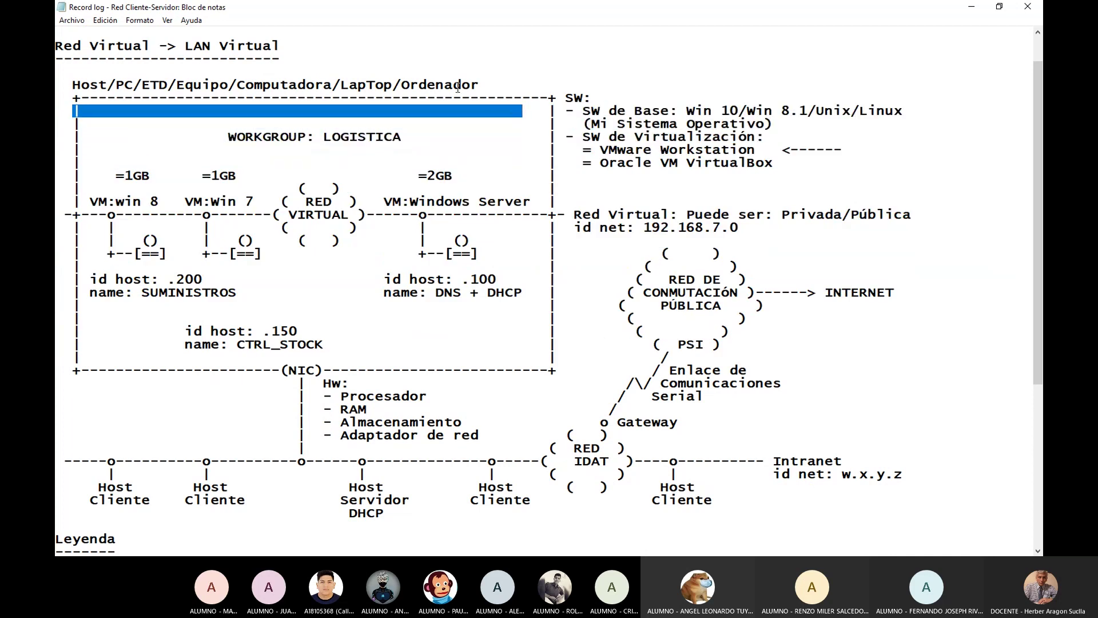
Step: Close the enlarged chat image in the Teams meeting and return to the client-server network diagram notes
left_click(518, 62)
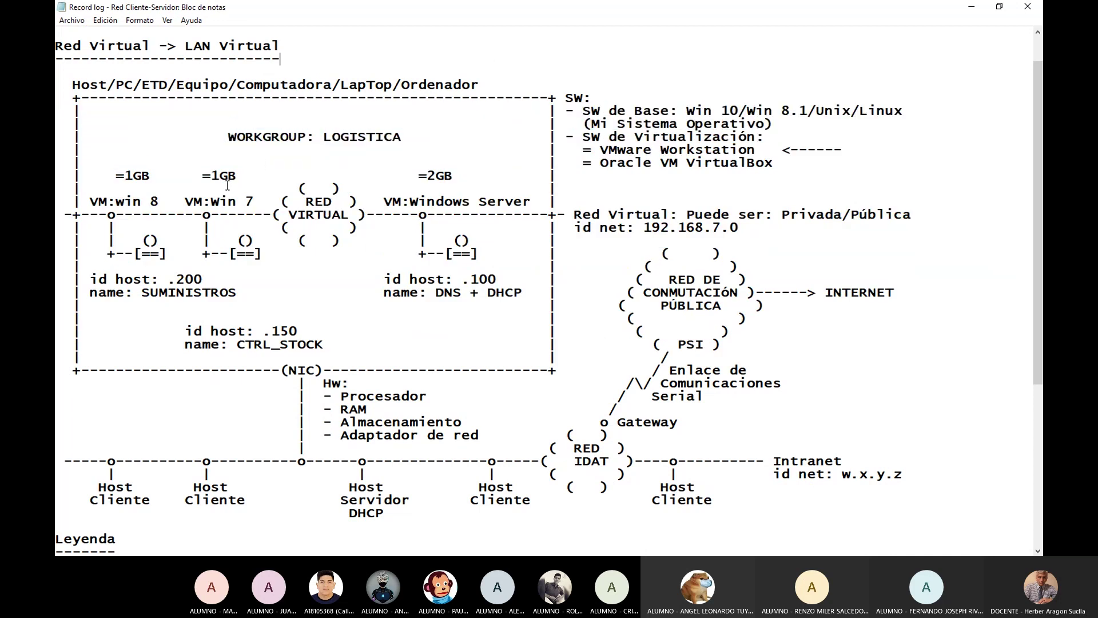
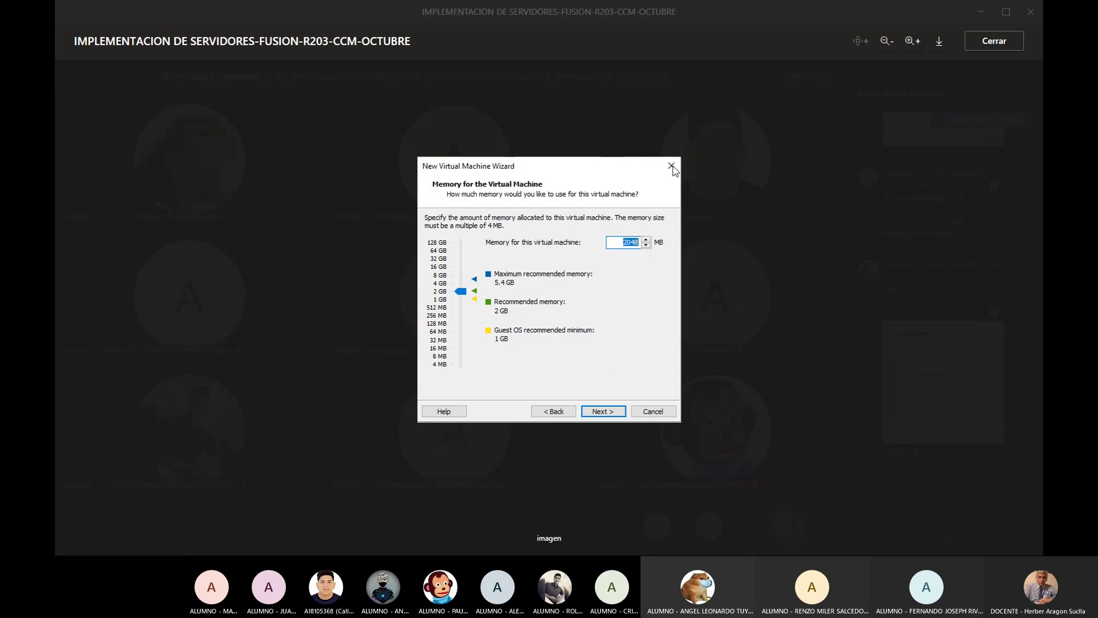
left_click(986, 51)
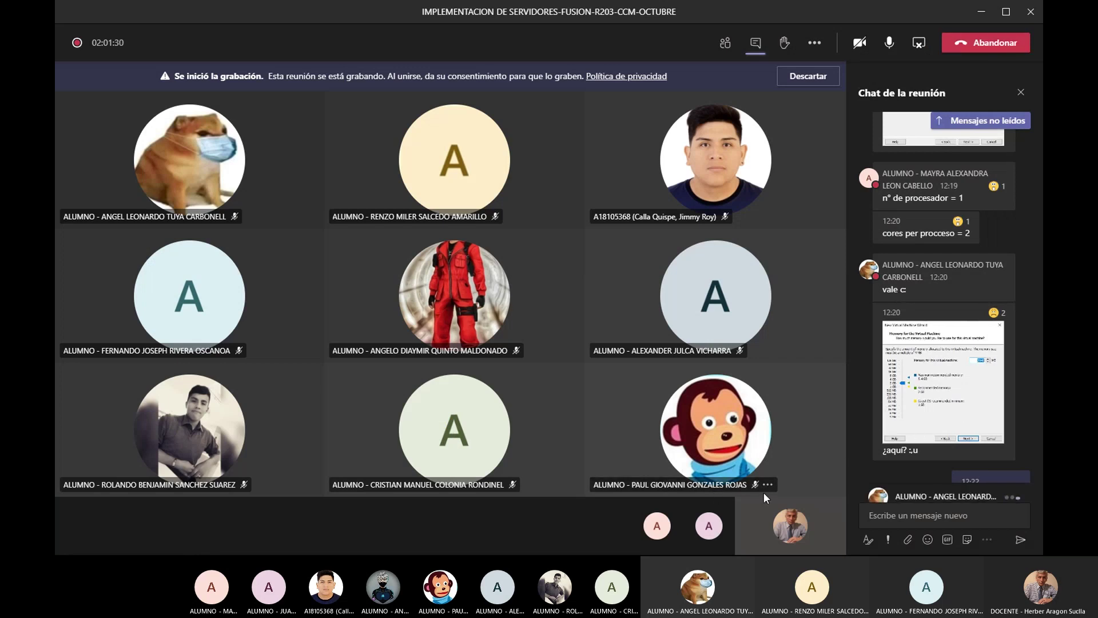
key("alt+Tab")
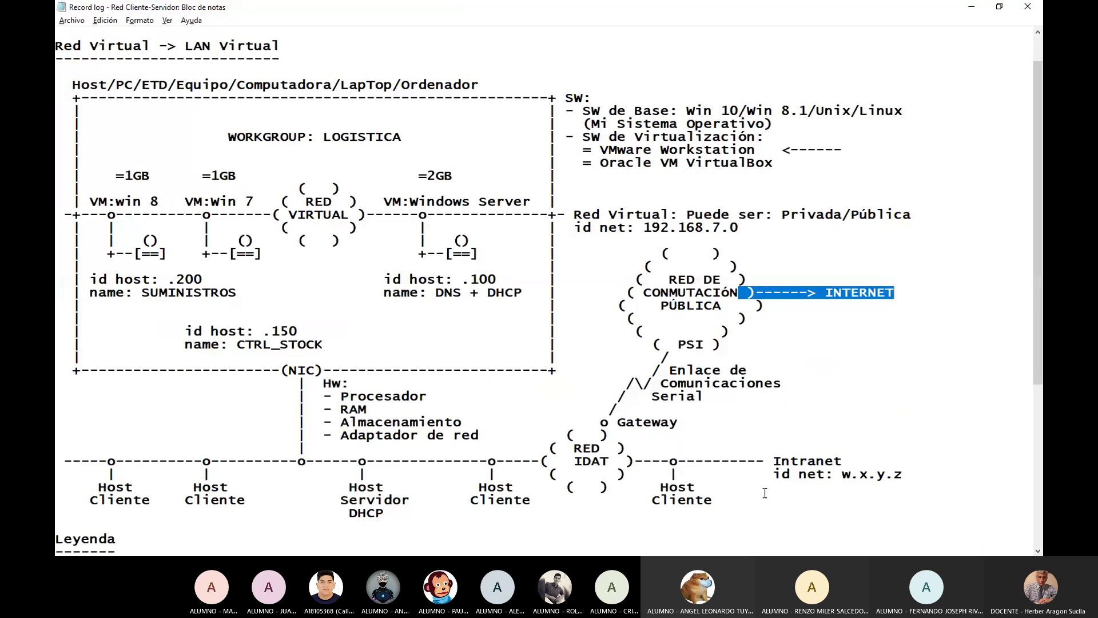
Step: Switch to VMware Workstation and accept NAT networking, the LSI Logic SAS controller, the SCSI disk type and a new virtual disk
key("alt+Tab")
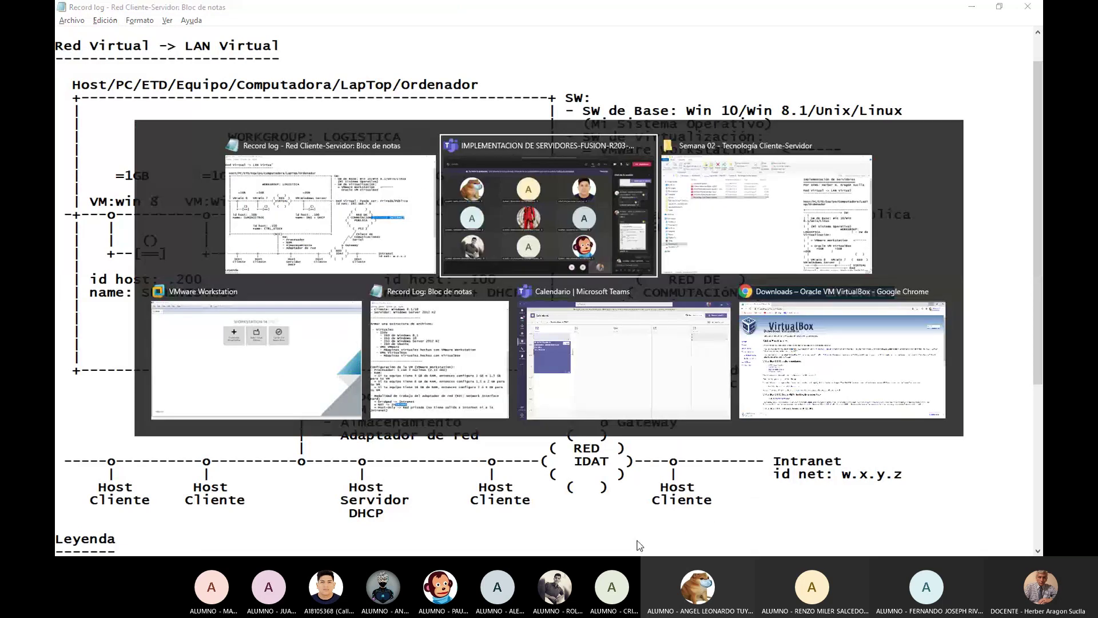
left_click(245, 365)
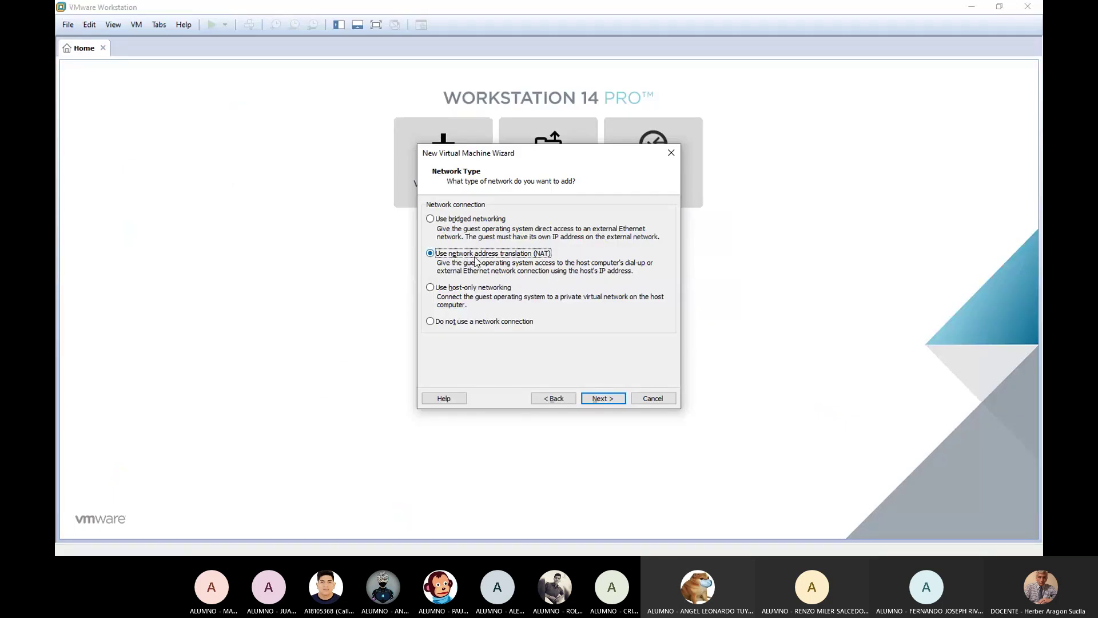
left_click(622, 402)
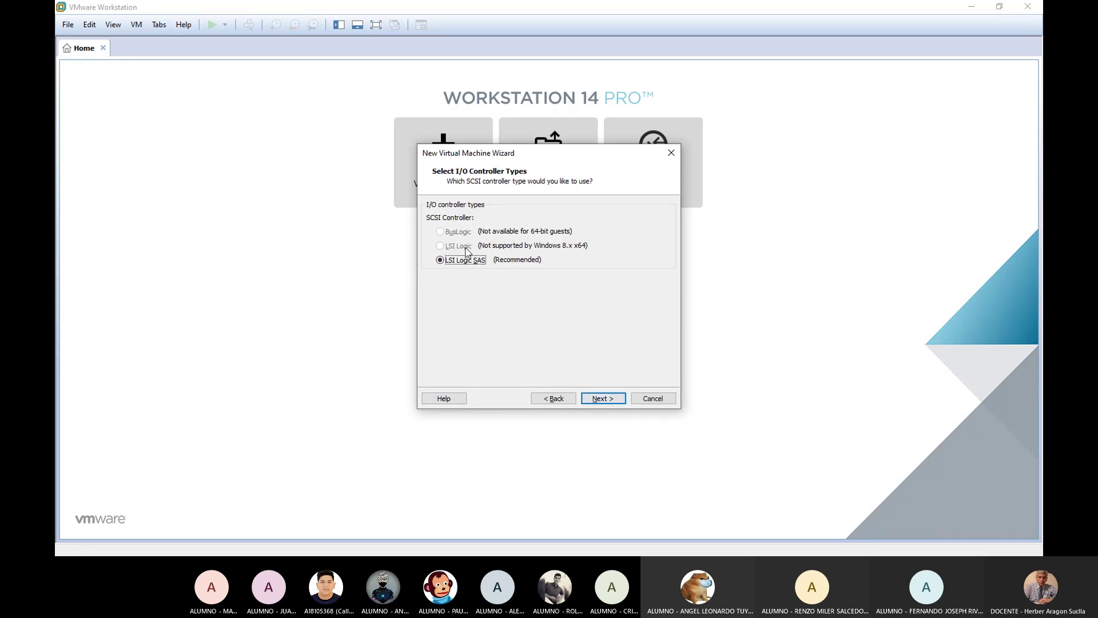
left_click(619, 401)
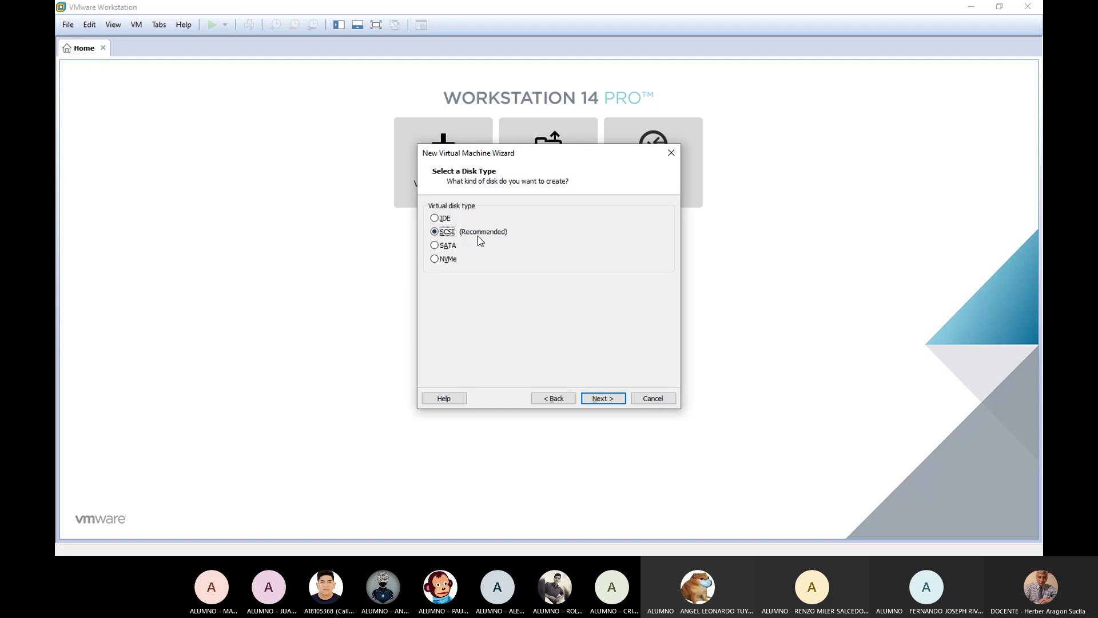
left_click(605, 399)
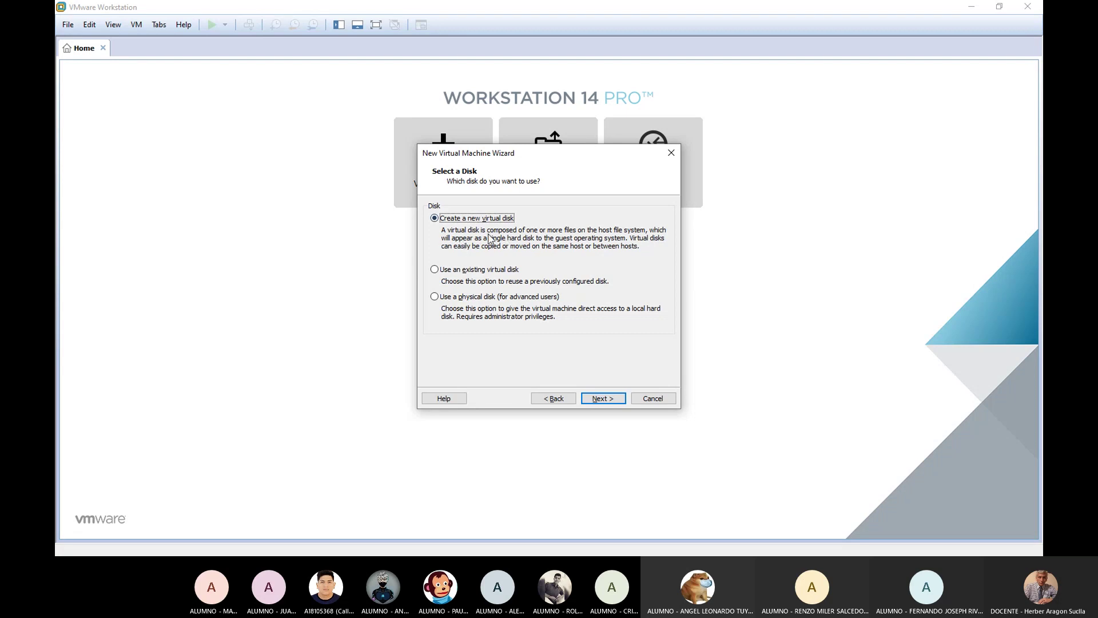
left_click(603, 399)
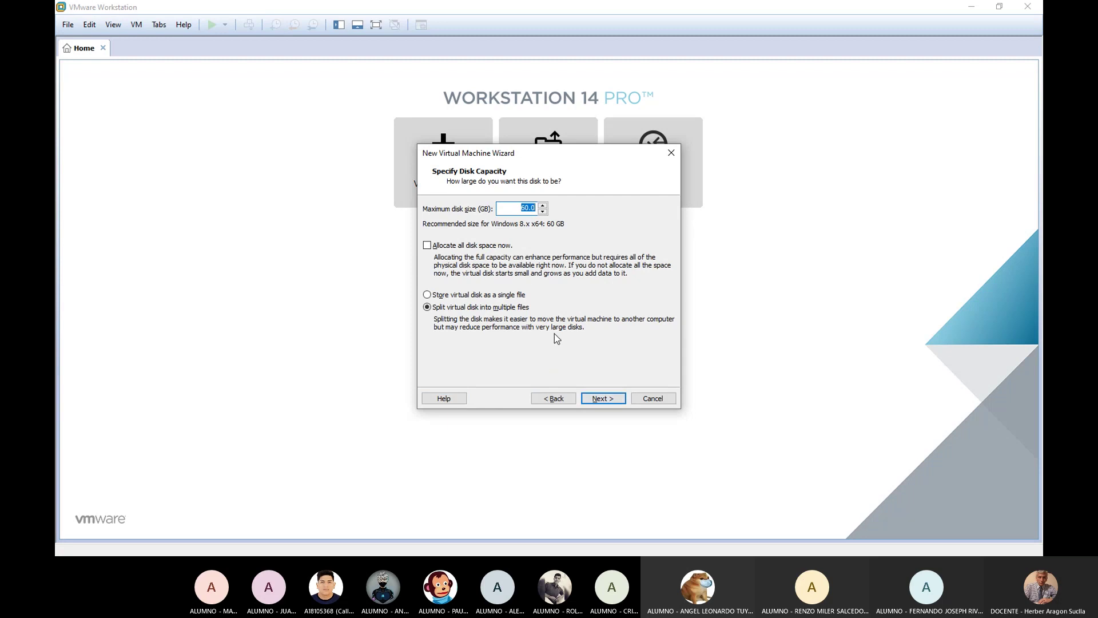
Step: Switch to the Record Log notes and insert a blank line above the RAM section
key("alt+Tab")
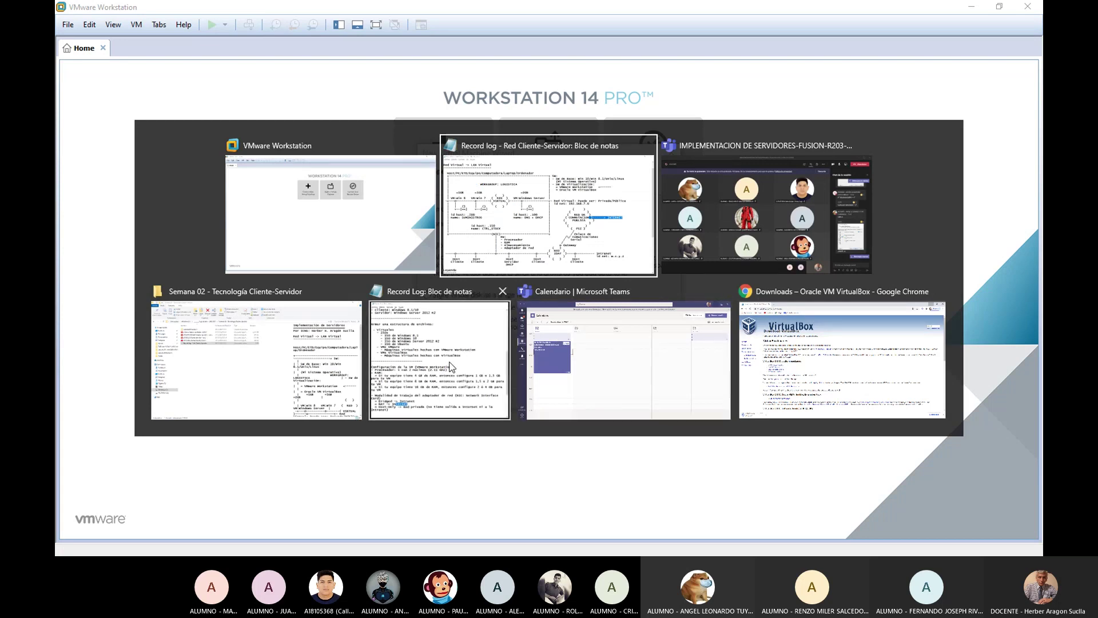
key("Escape")
key("alt+Tab")
scroll(326, 462, "down", 1)
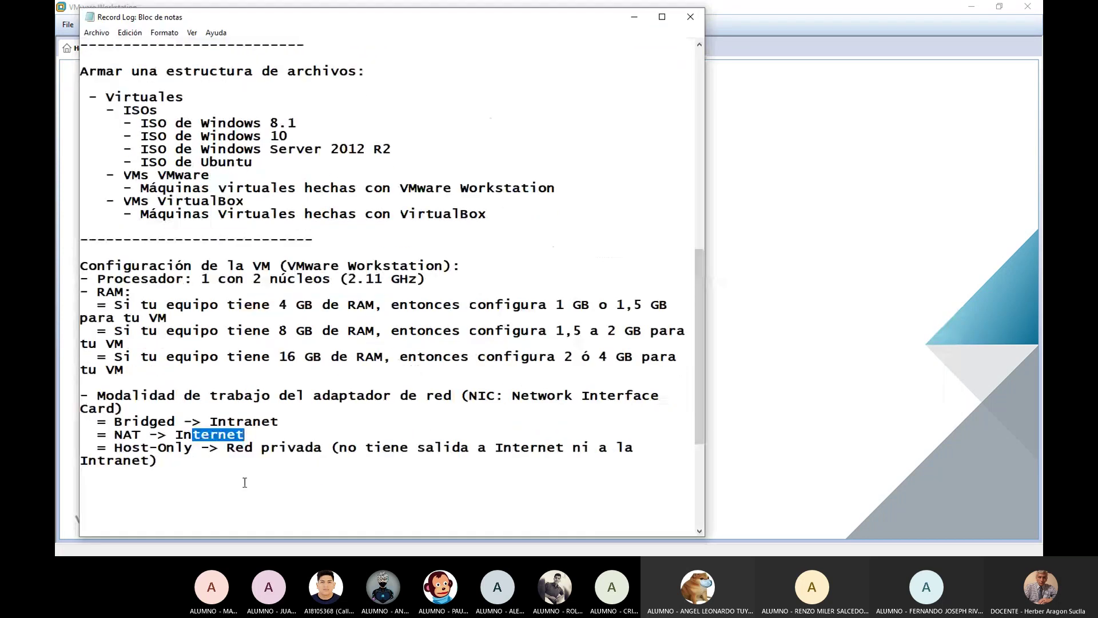
left_click(82, 292)
key("Return")
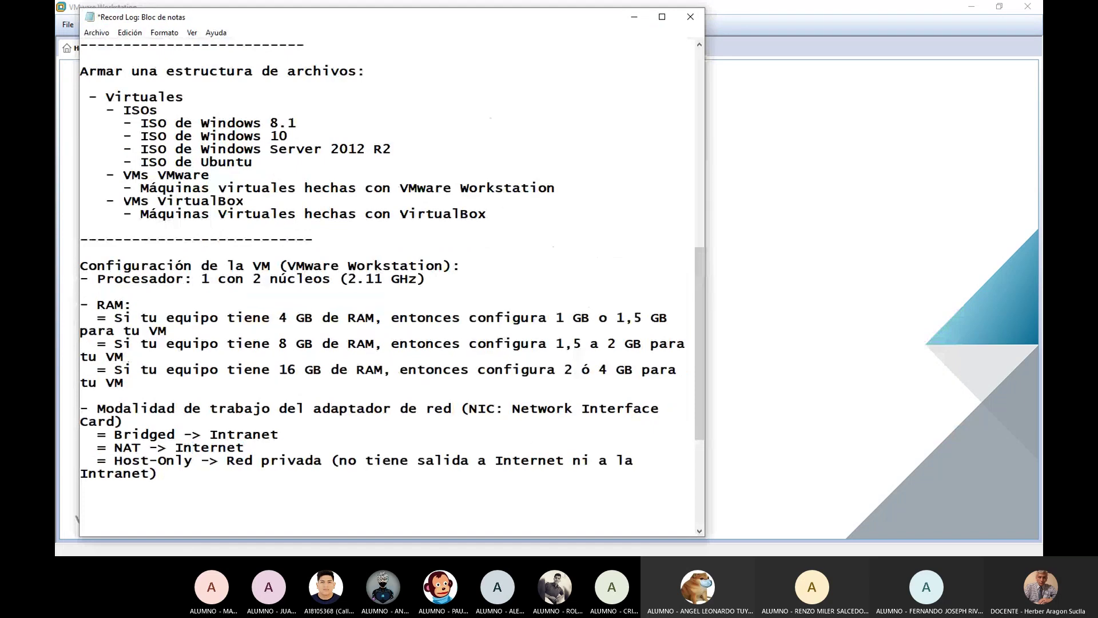
Step: Add the heading "- Almacenamiento (Discos)" at the end of the notes, below the network adapter modes
key("ctrl+End")
key("Return")
type("- Alma")
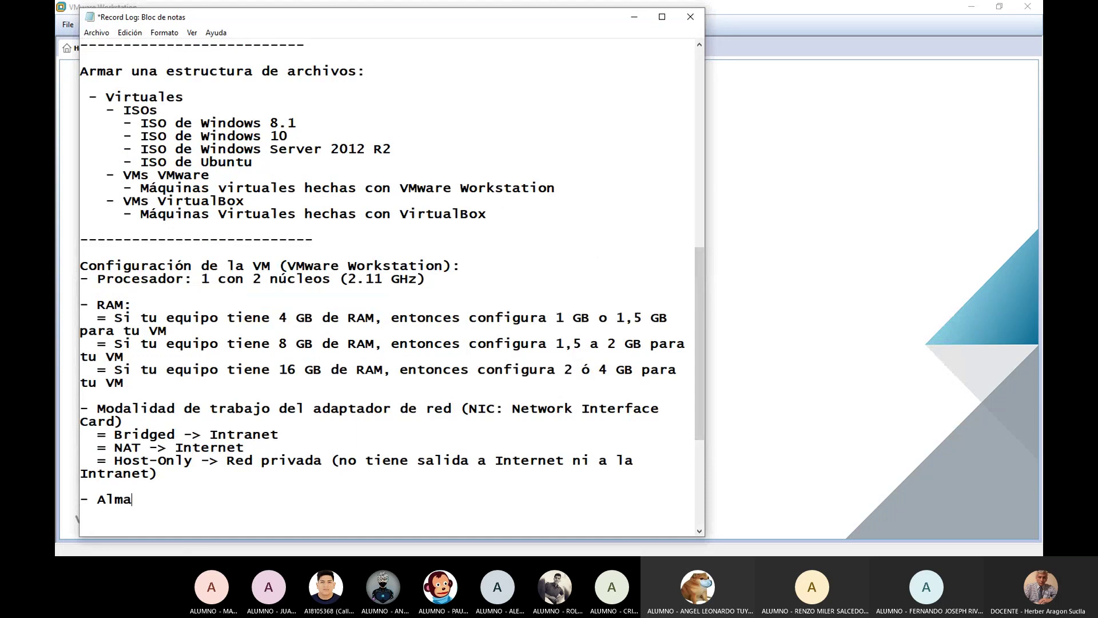
type("cenamiento")
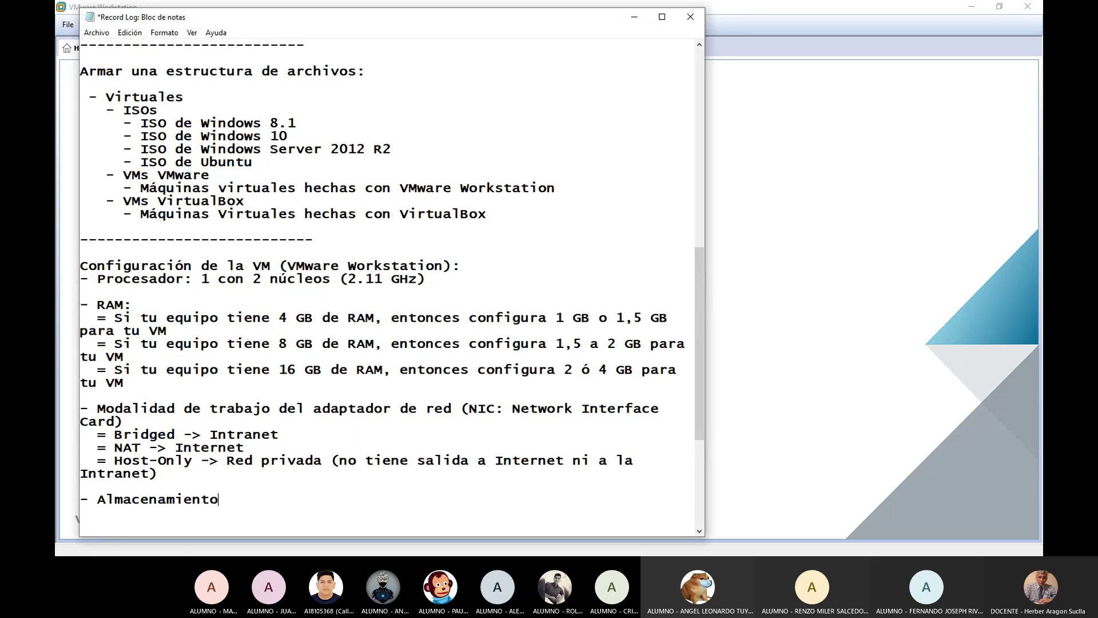
type(" ()")
type("Discos")
key("Return")
Step: Write the entry "= El sistema pone 60 GB" under the storage heading
type("= El ")
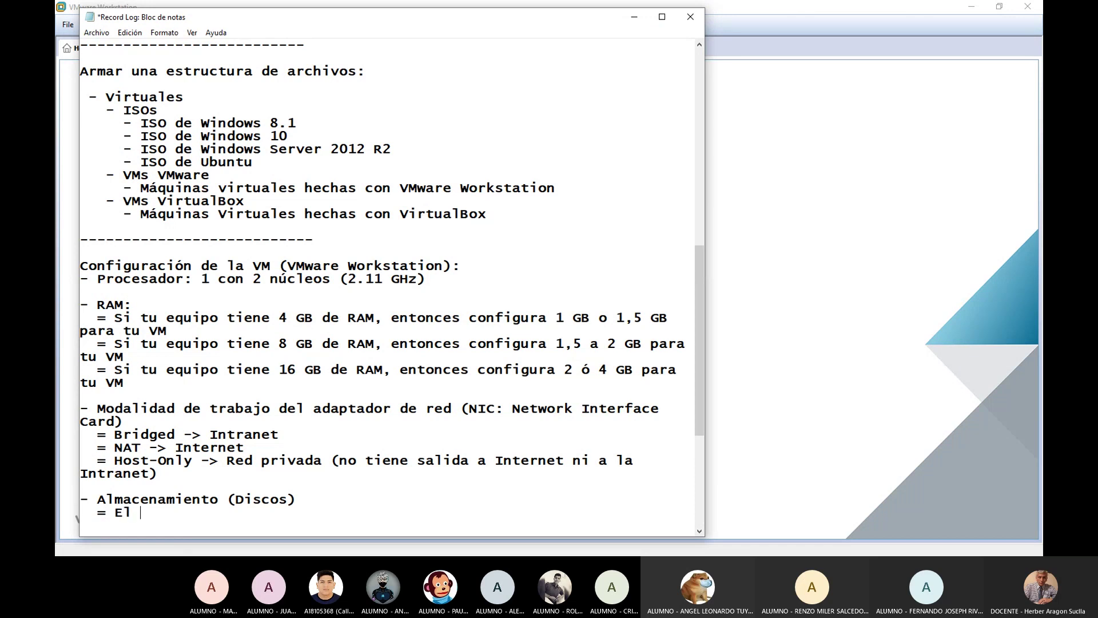
type("sistema pone 60 ")
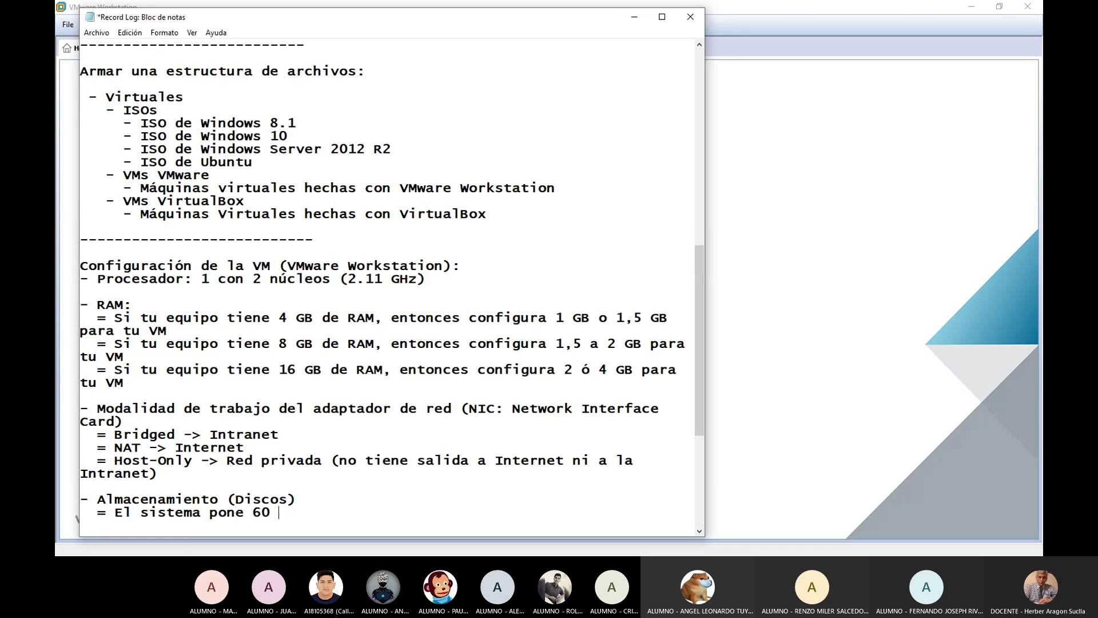
type("GB")
key("Return")
Step: Return to the VMware wizard, set the maximum disk size to 60 GB, and accept splitting the disk into multiple files
key("alt+Tab")
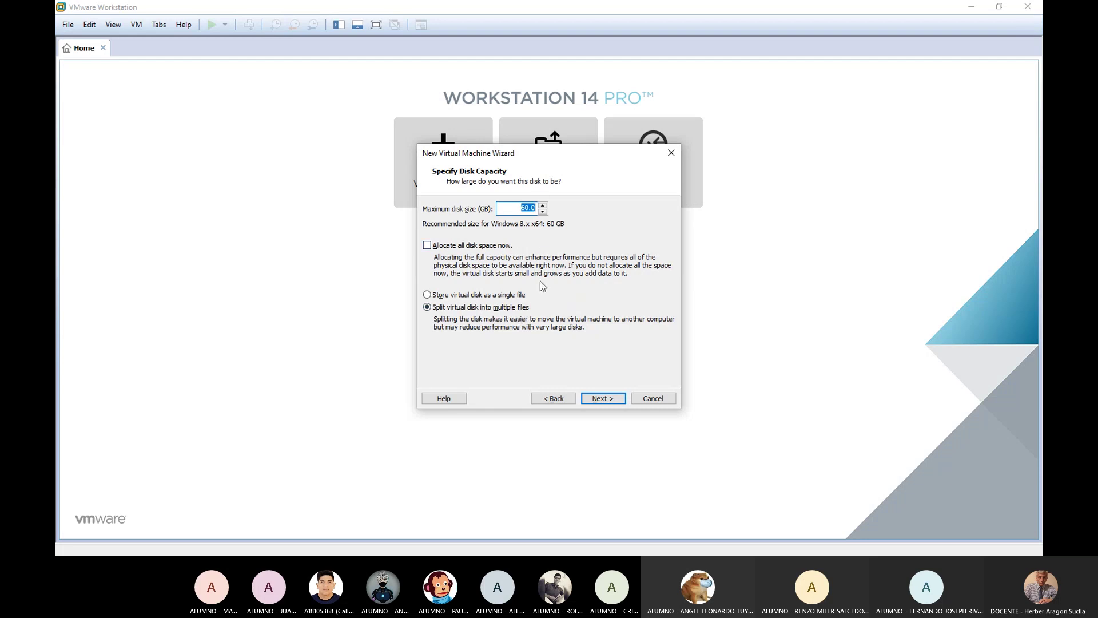
left_click(524, 208)
key("BackSpace")
type("10")
key("BackSpace")
key("BackSpace")
type("6")
left_click(613, 399)
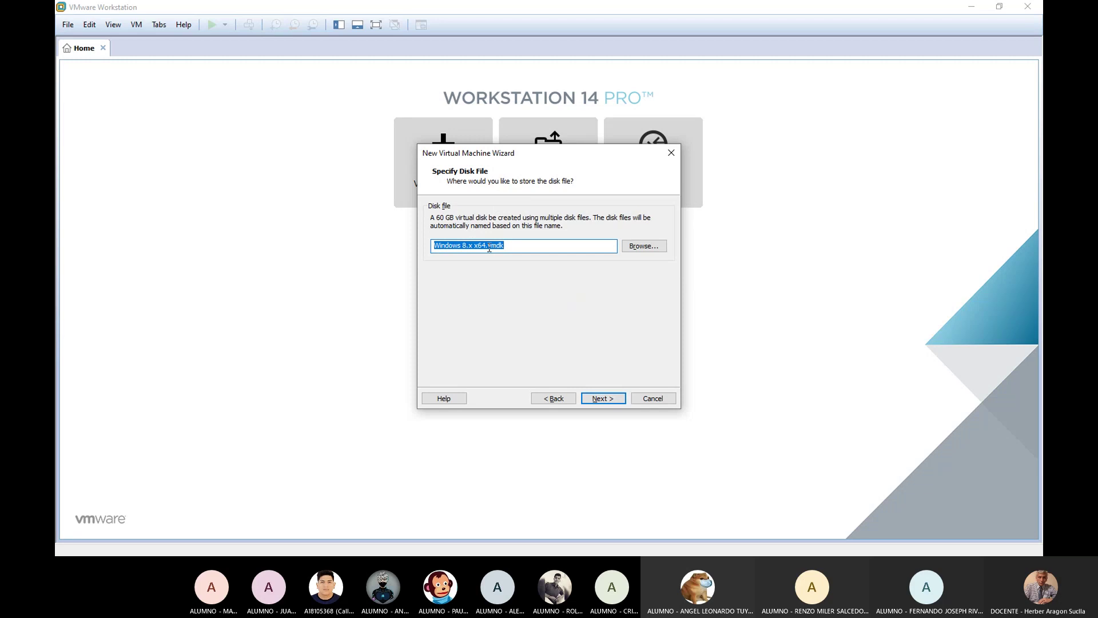
Step: Set the virtual disk file's location to the VM-Ejemplo folder inside _VMs, keeping the name "Windows 8.x x64"
left_click_drag(488, 246, 504, 246)
left_click(644, 251)
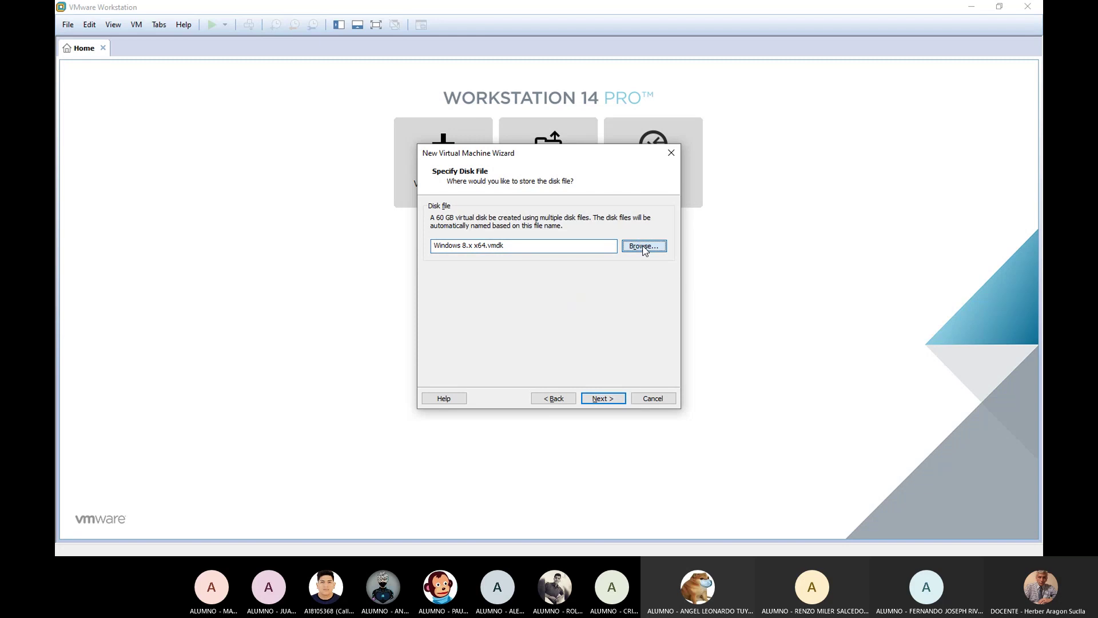
left_click(644, 247)
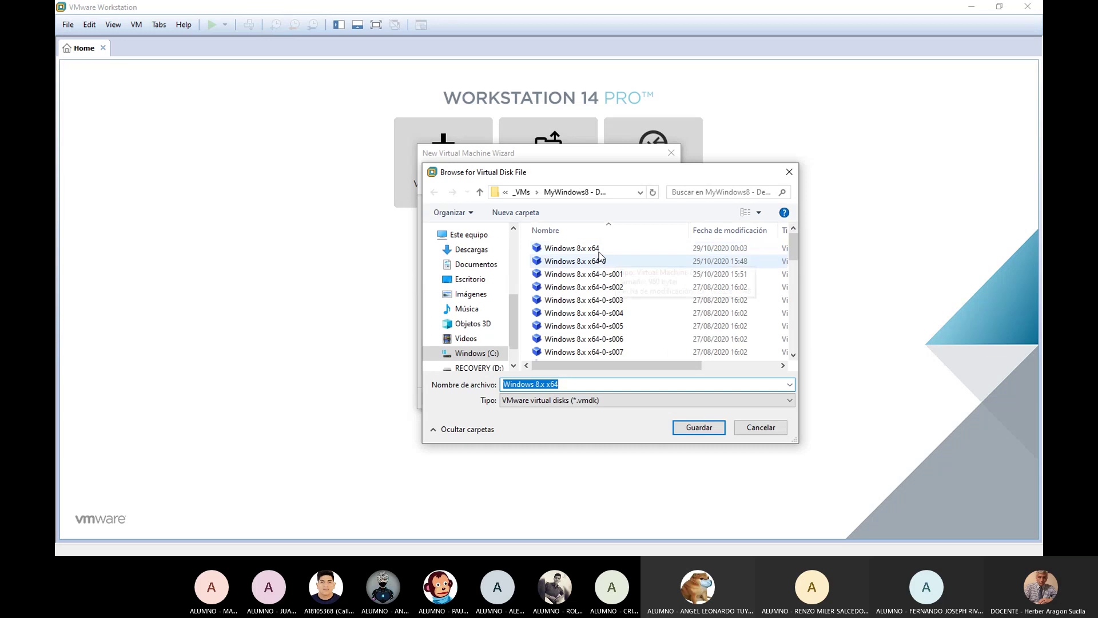
left_click(522, 192)
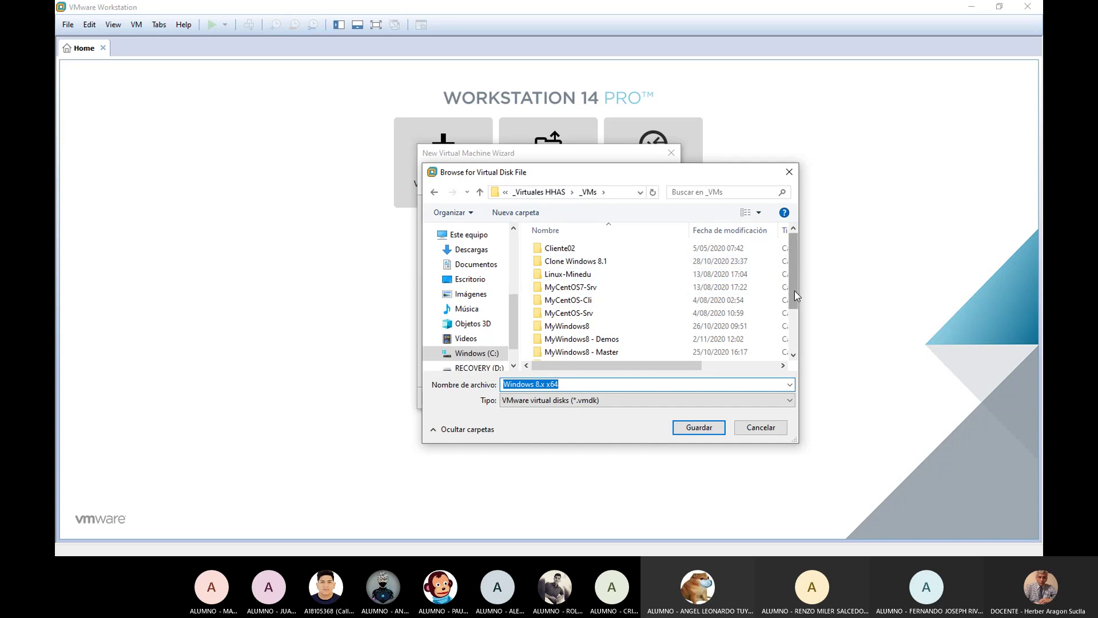
left_click_drag(795, 290, 787, 350)
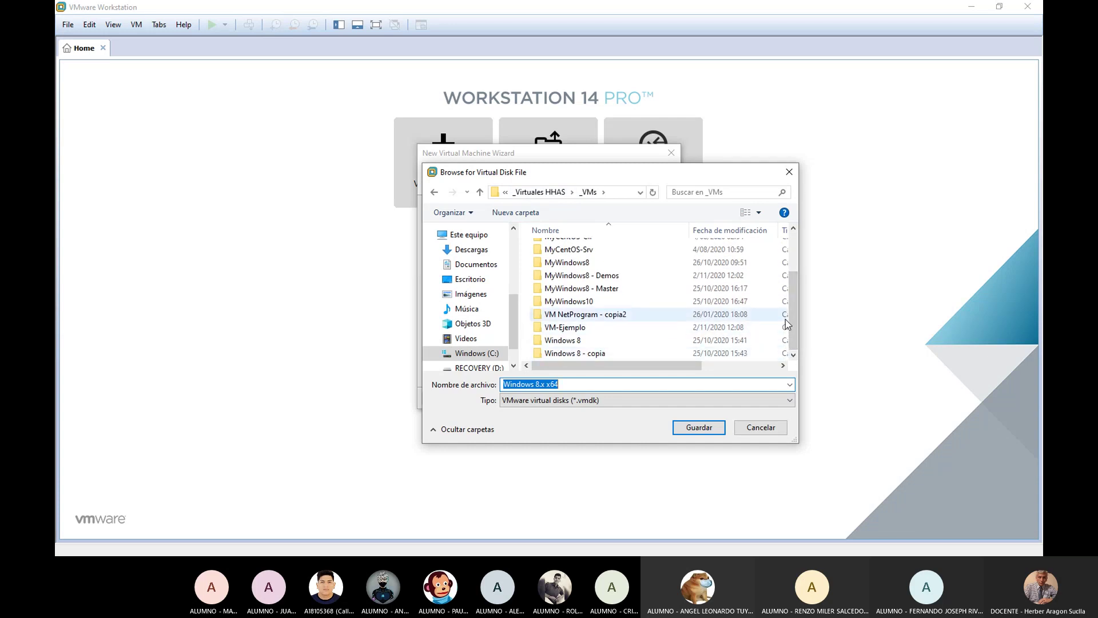
double_click(577, 328)
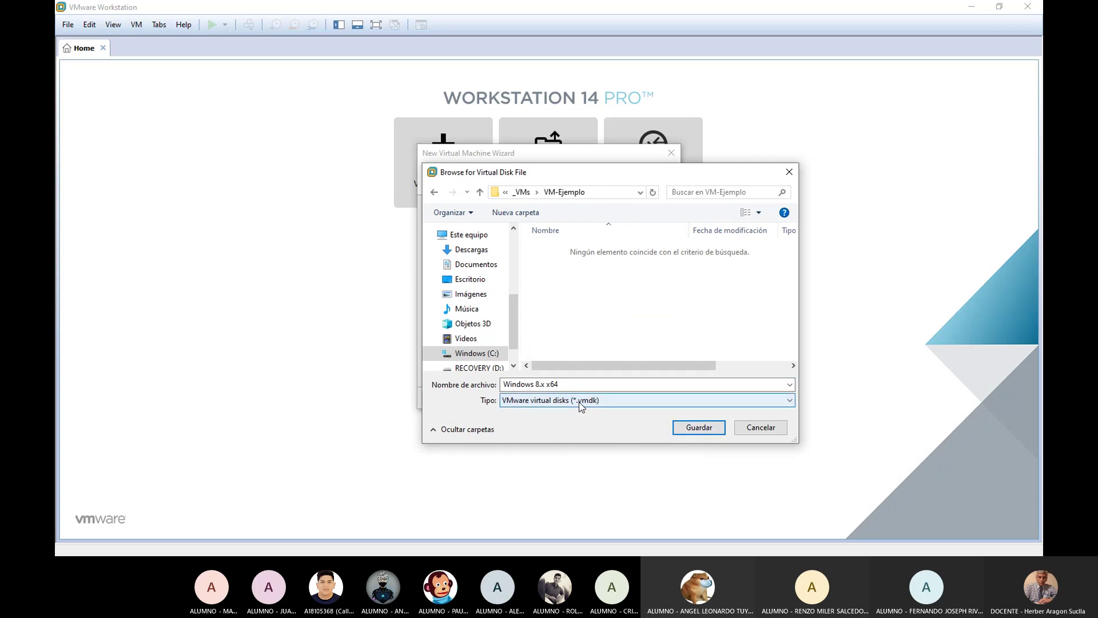
left_click(703, 430)
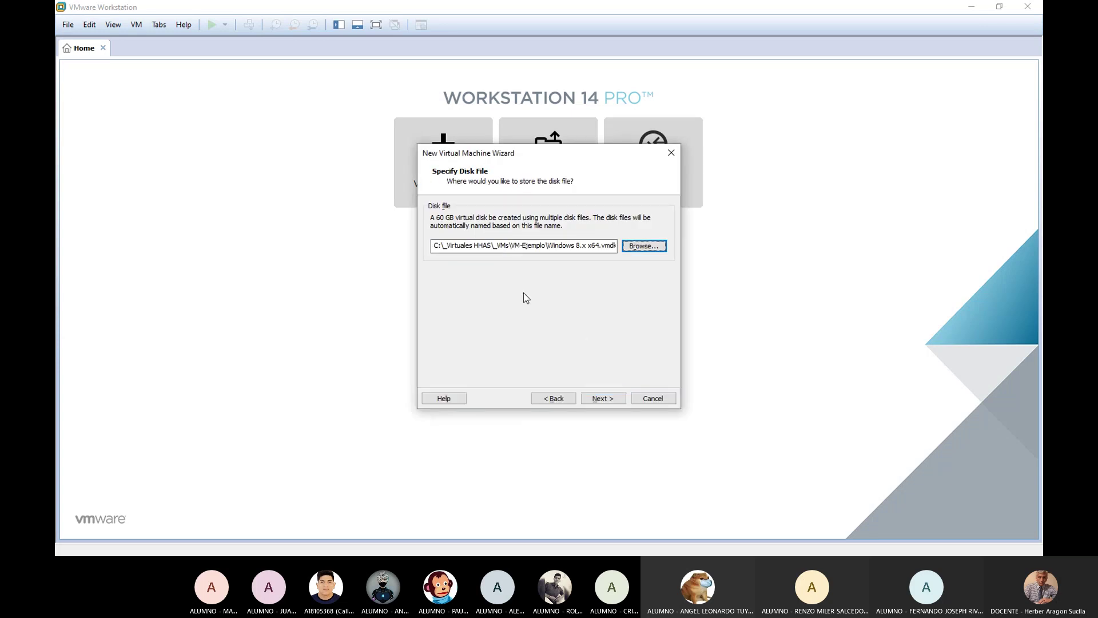
Step: Check the disk file path and the settings summary, and finish creating the virtual machine
left_click_drag(453, 245, 602, 245)
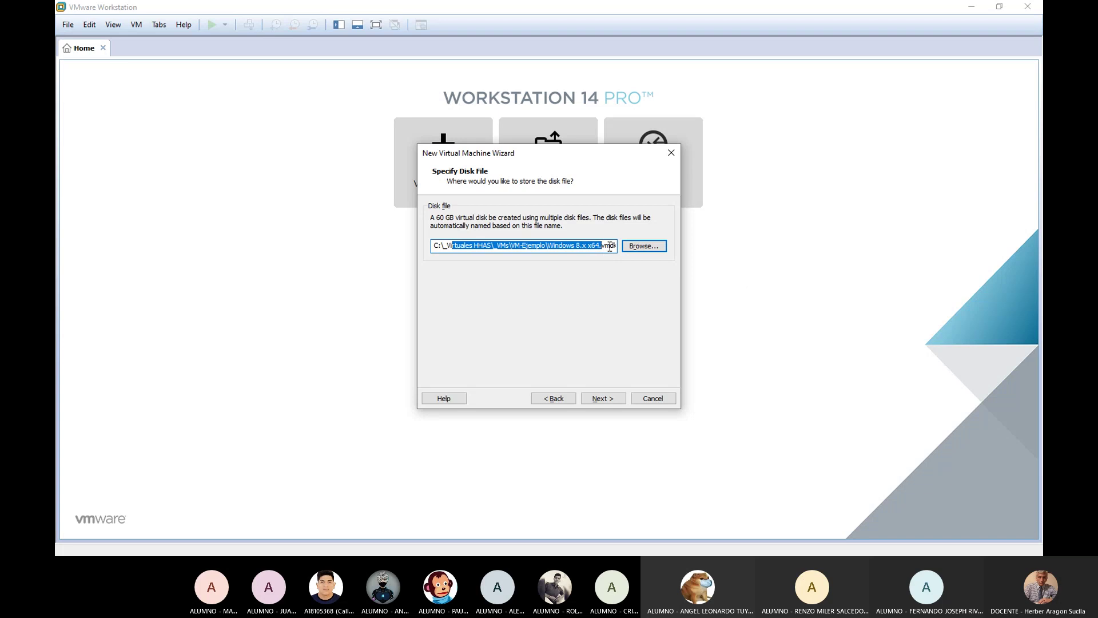
left_click(609, 246)
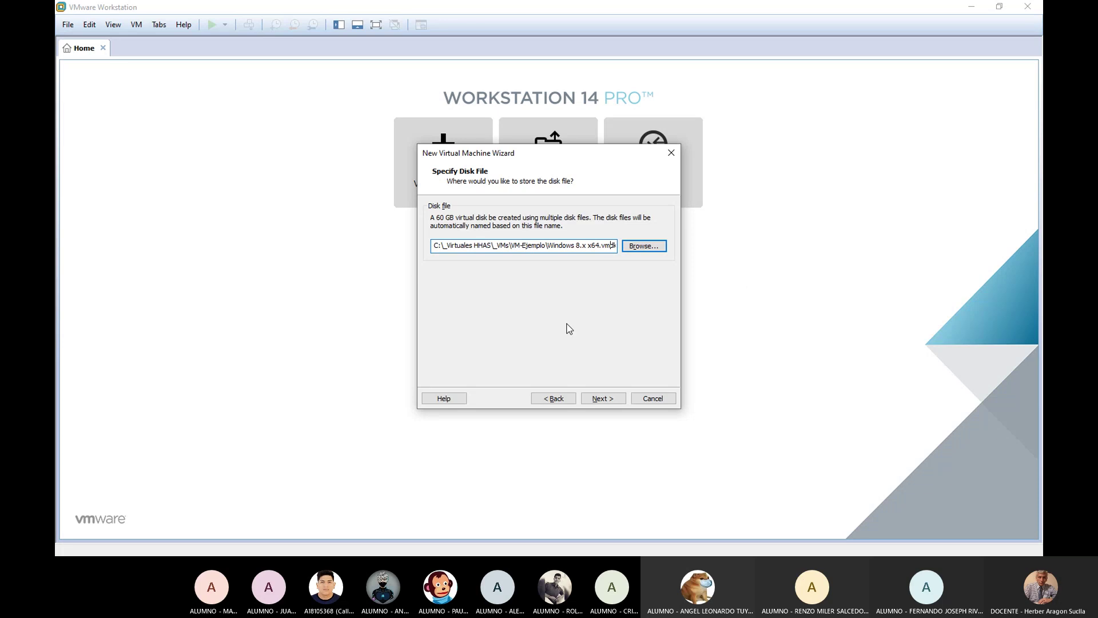
left_click(605, 399)
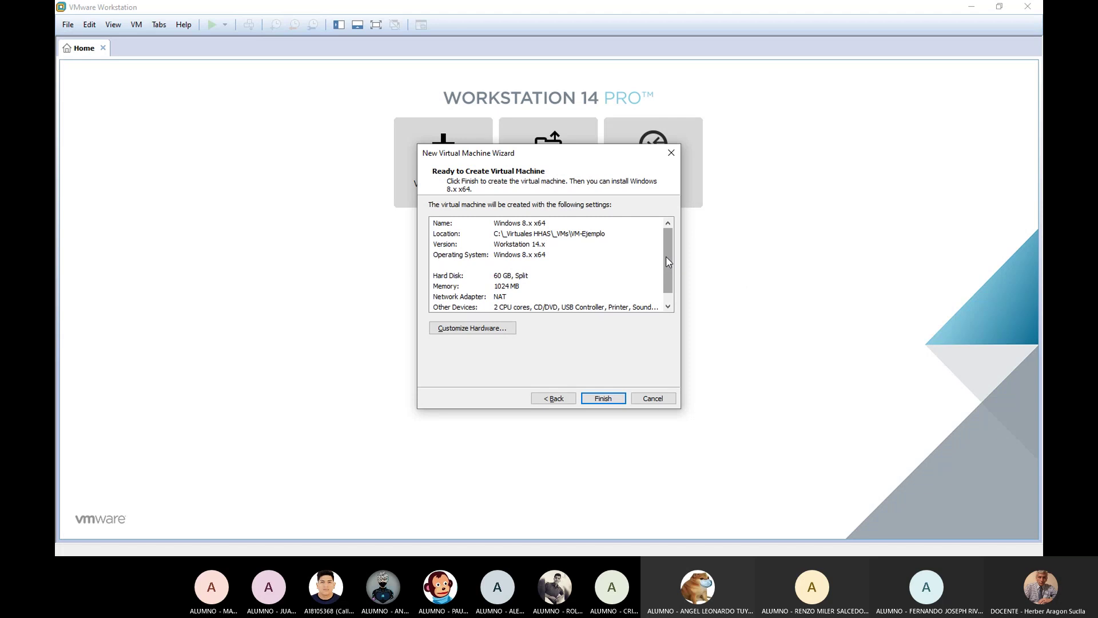
left_click_drag(667, 263, 670, 290)
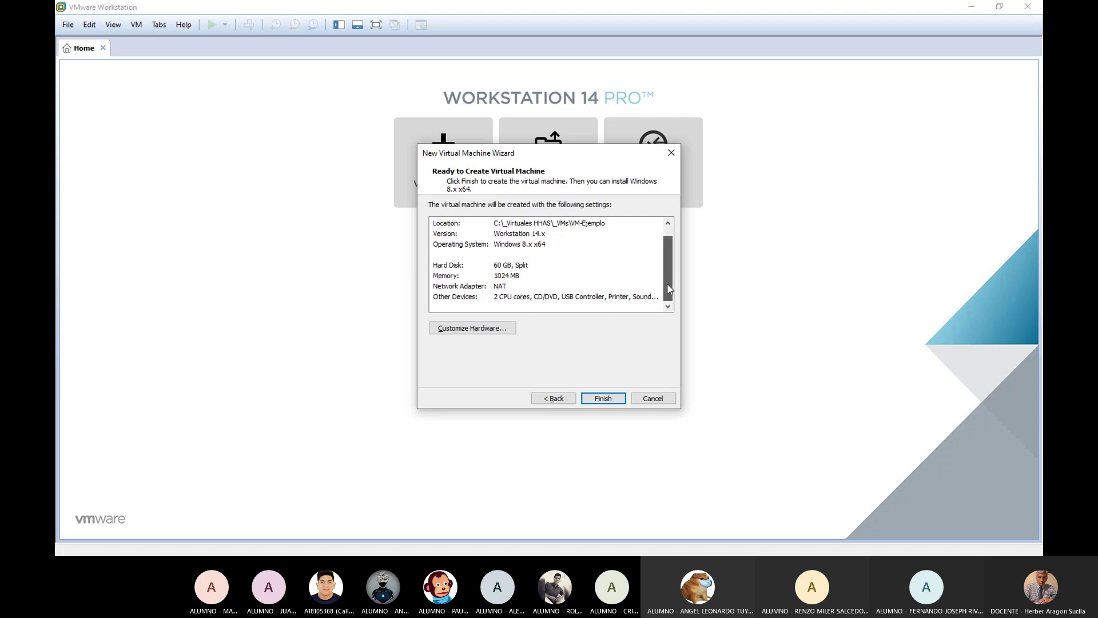
left_click(604, 401)
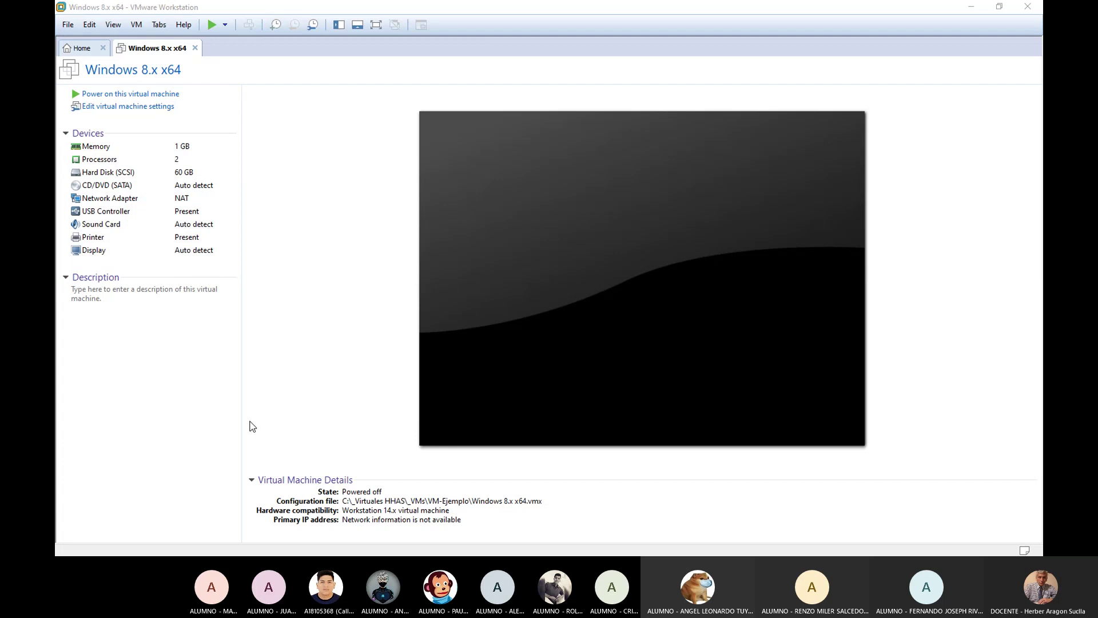
Step: Switch to File Explorer and open the VM-Ejemplo folder under C:\_Virtuales HHAS\_VMs to inspect the virtual machine's files
mouse_move(354, 552)
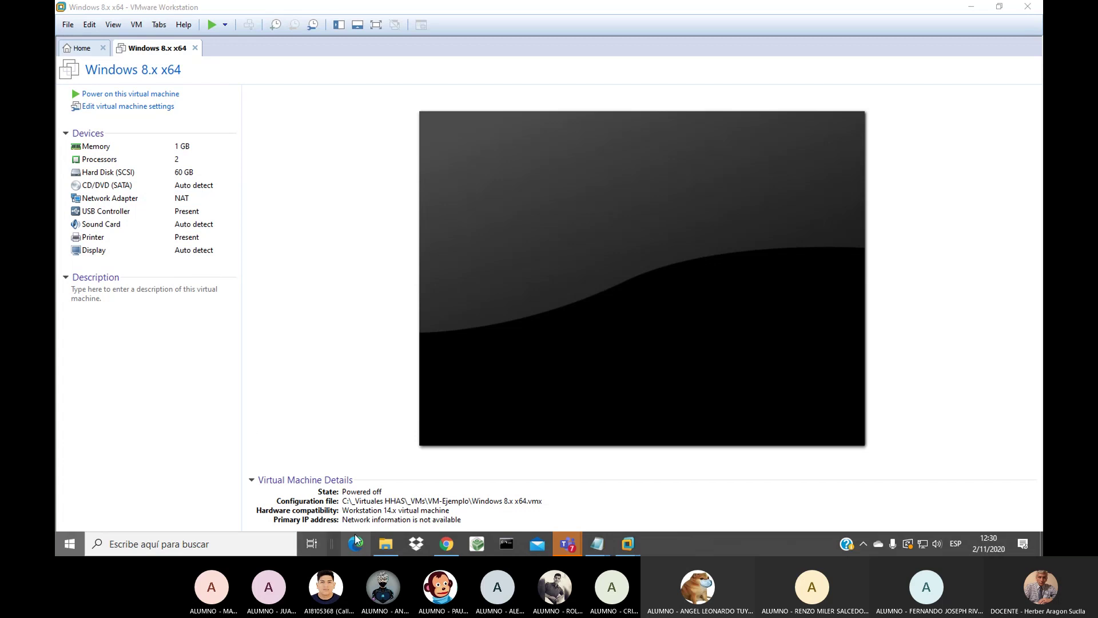
key("super")
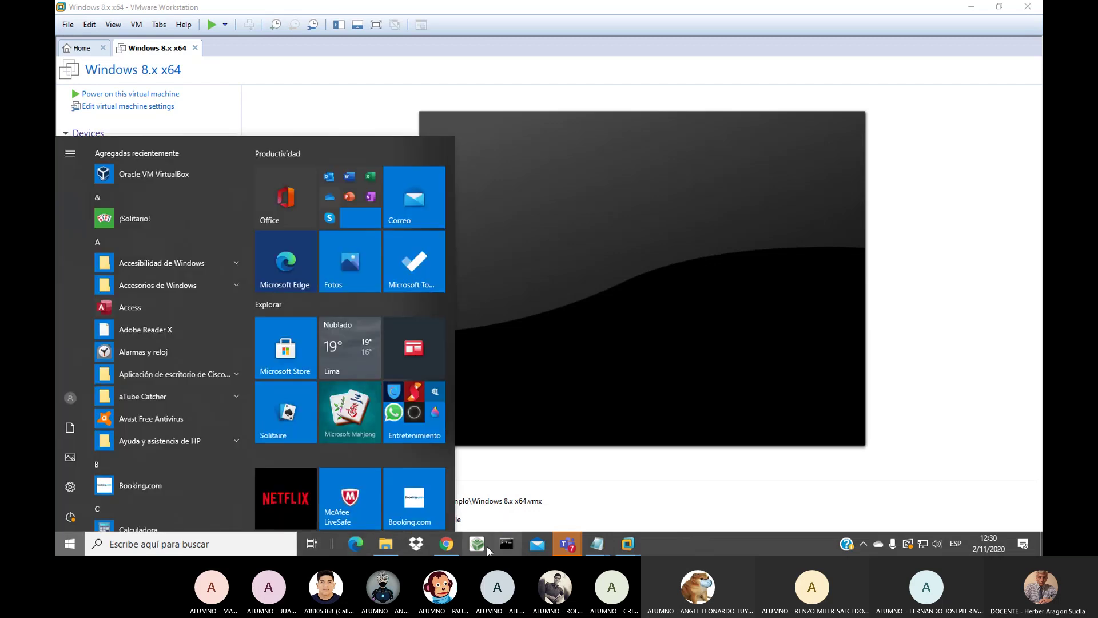
left_click(389, 547)
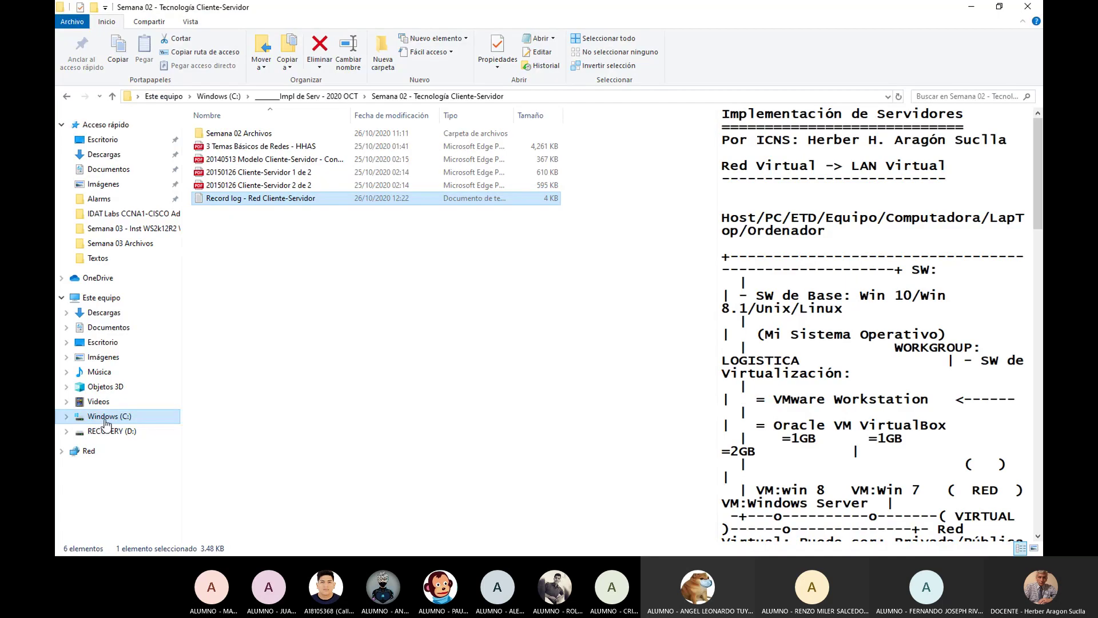
left_click(106, 423)
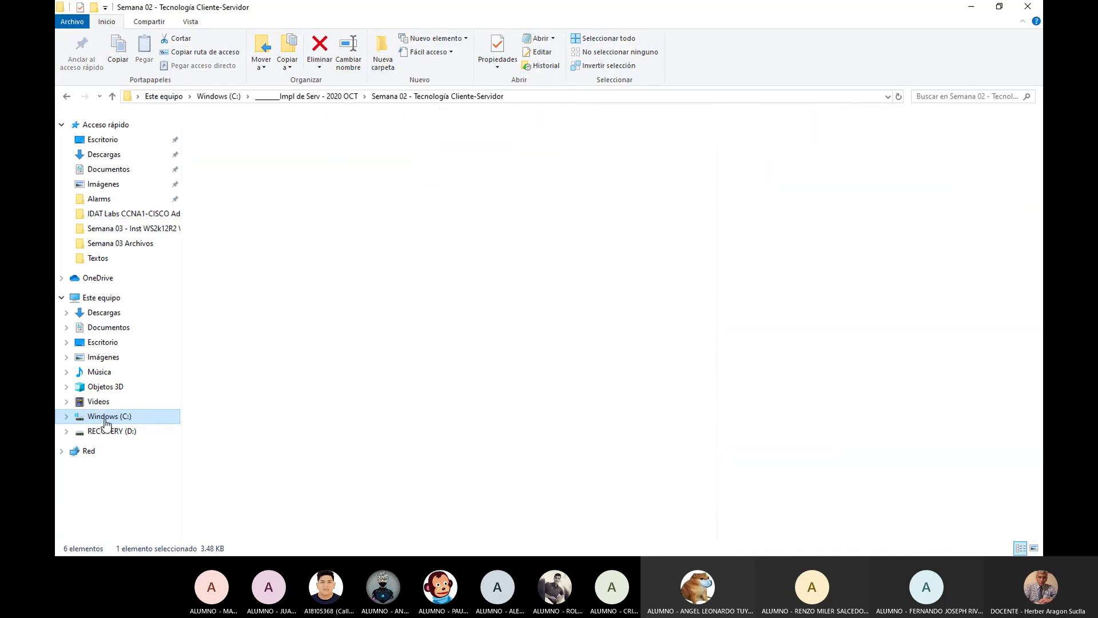
left_click_drag(106, 423, 685, 364)
left_click_drag(711, 329, 713, 524)
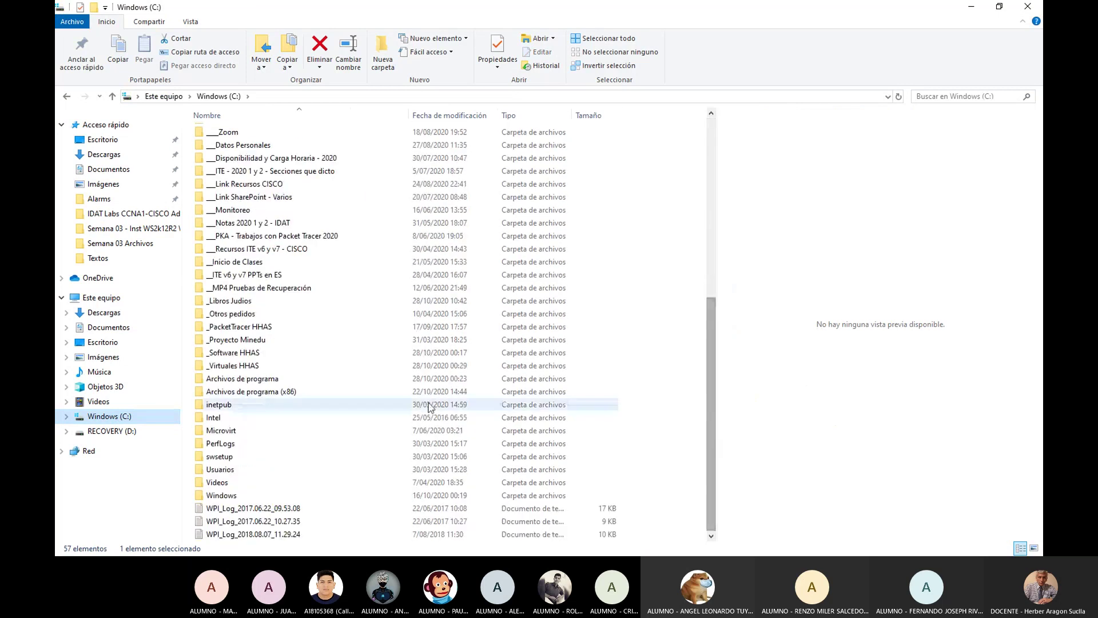
double_click(242, 369)
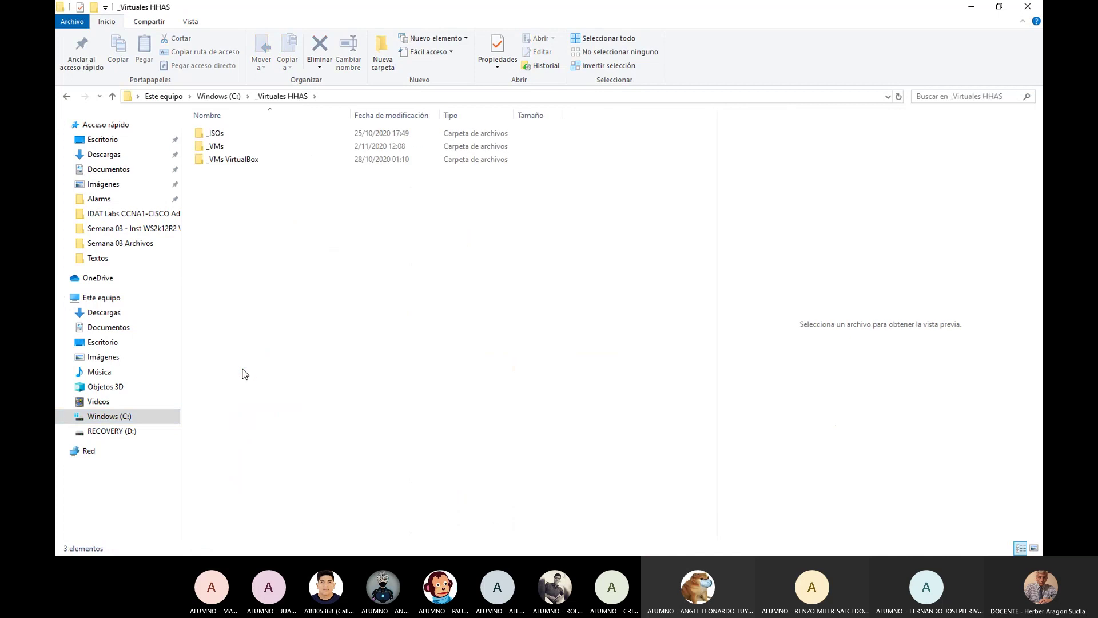
left_click(213, 150)
double_click(213, 150)
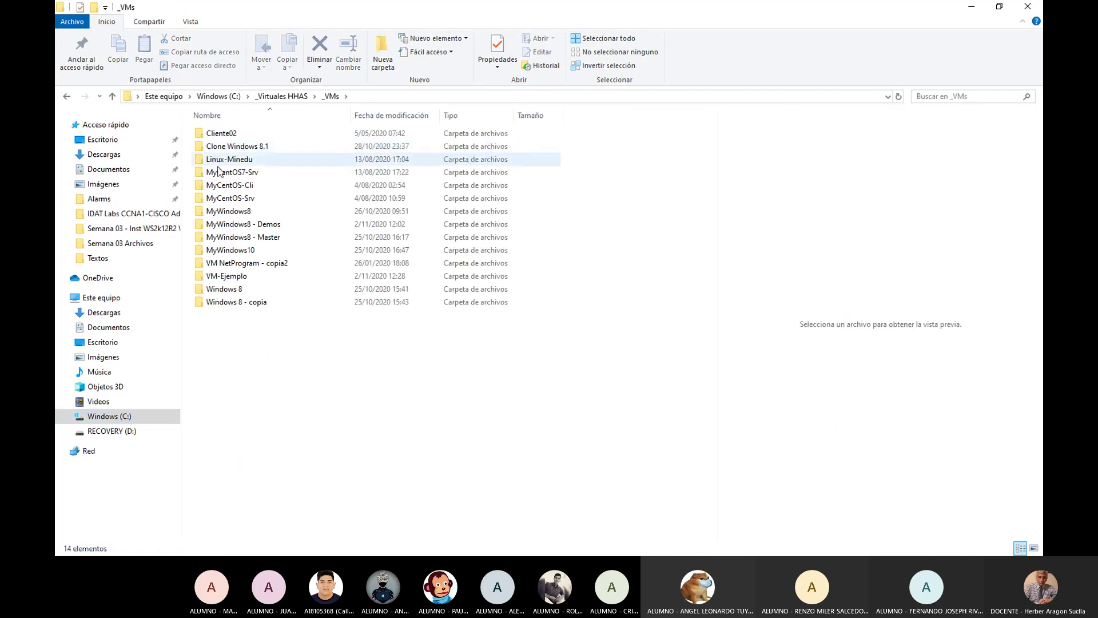
left_click(236, 279)
double_click(237, 279)
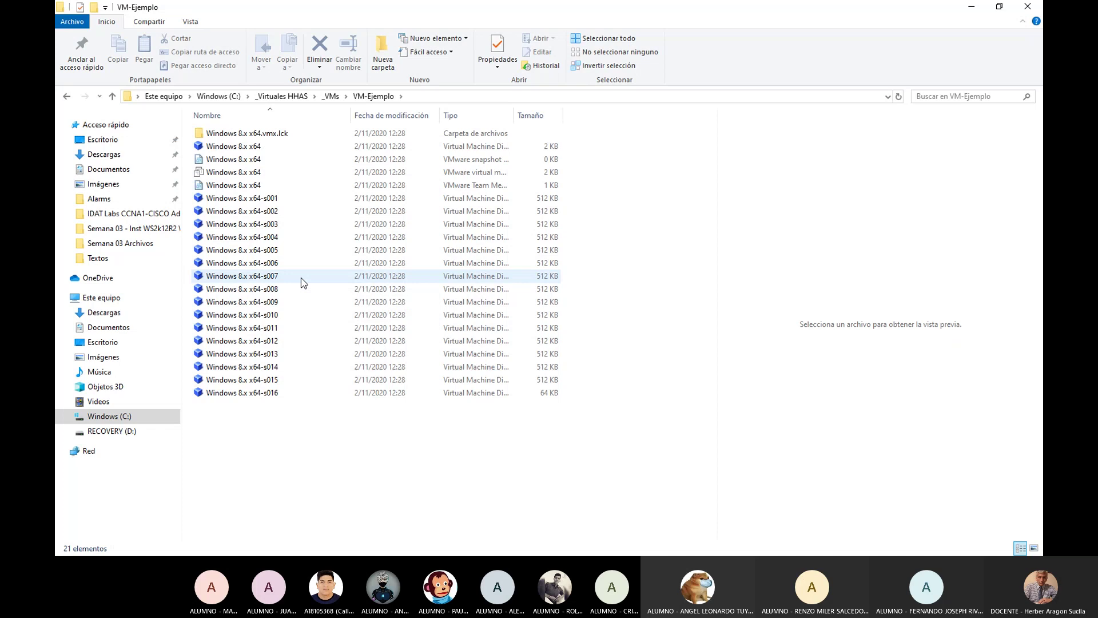
Step: Switch to the Microsoft Teams meeting, send "Preguntas????" in the chat, and jump to the newest messages
key("alt+Tab")
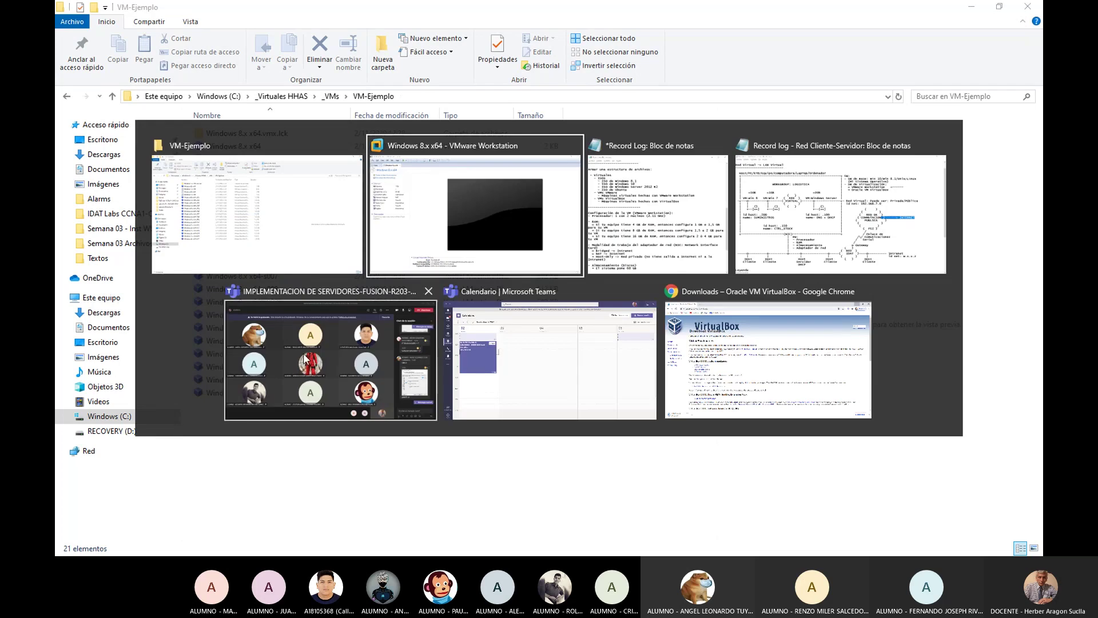
left_click(315, 362)
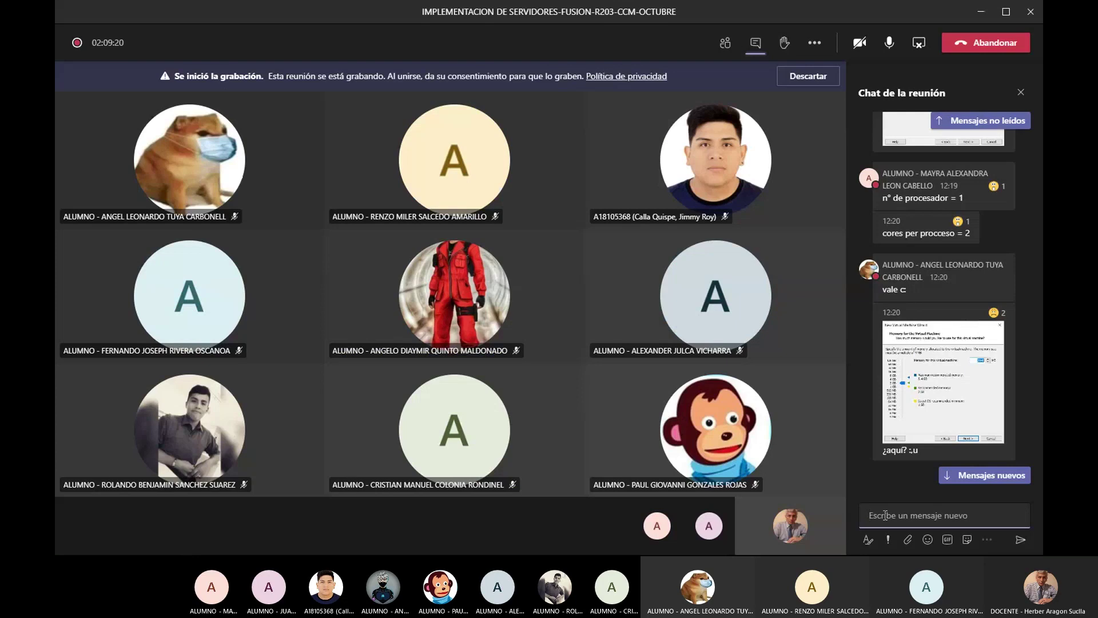
type("Preguntas????")
key("Return")
left_click(978, 478)
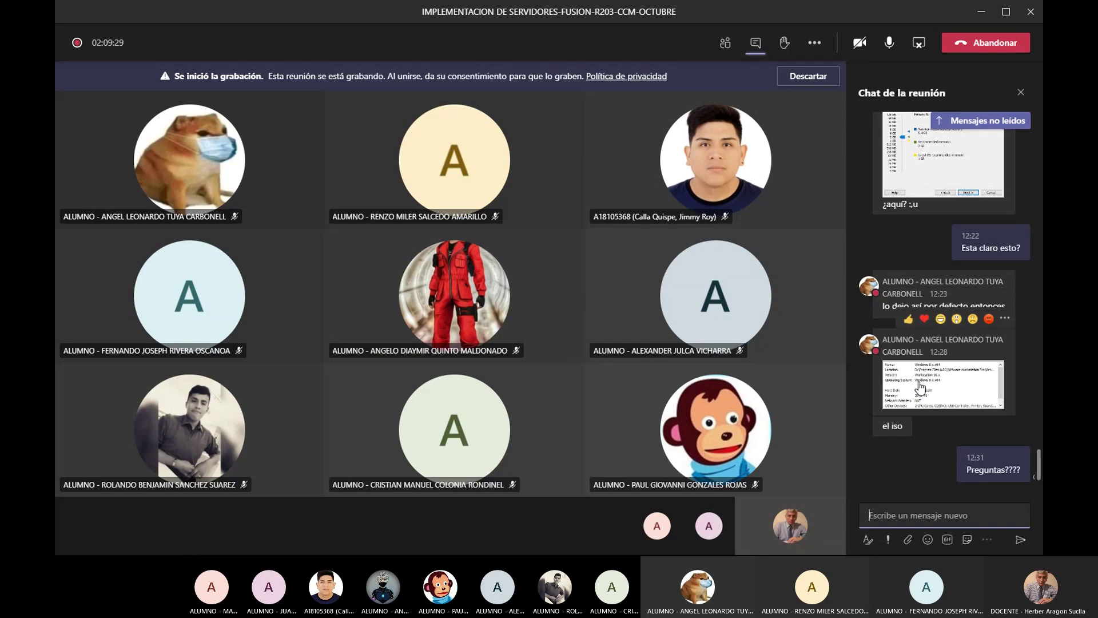
Step: View the settings summary image shared in the meeting chat, close it, and read the newest chat messages
left_click(921, 387)
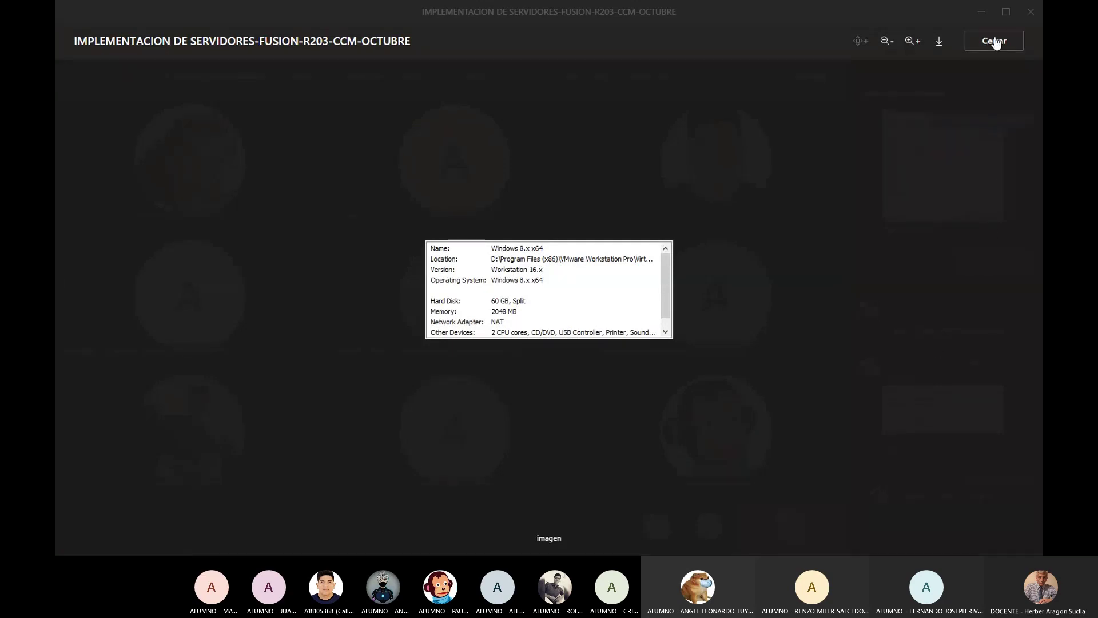
left_click(959, 422)
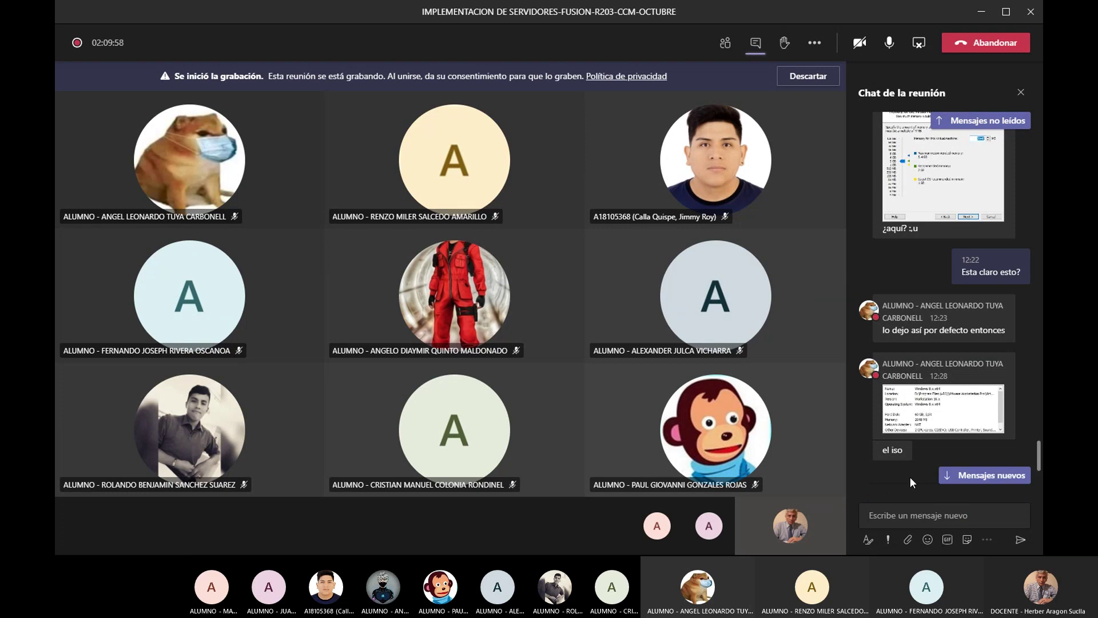
left_click(974, 475)
mouse_move(974, 474)
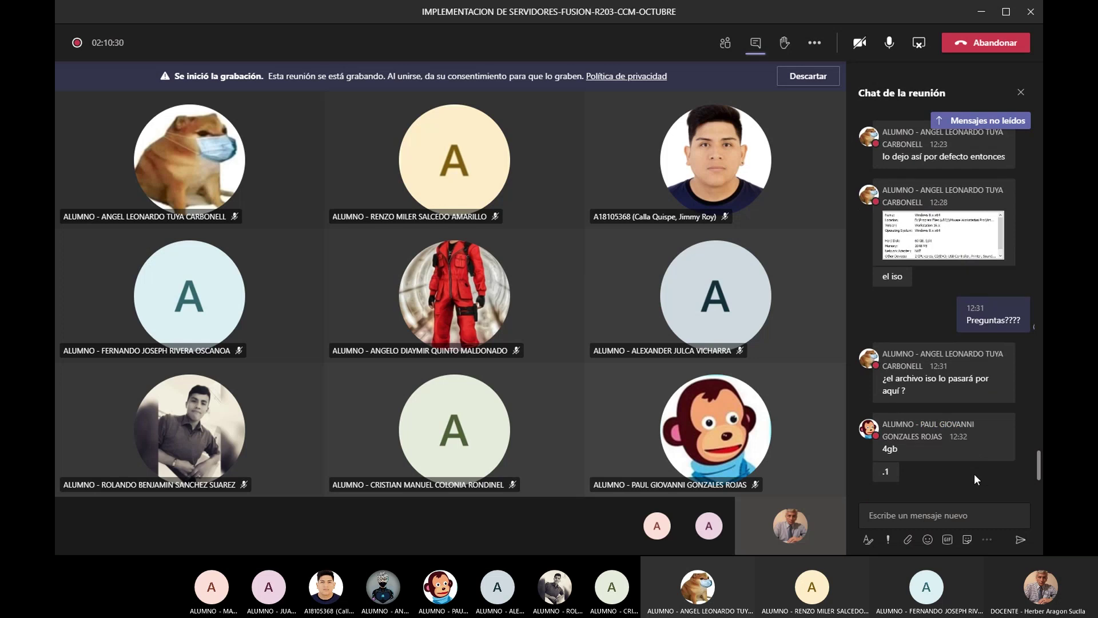
Step: Switch to VMware Workstation and set the virtual machine's CD/DVD (SATA) drive to use an ISO image file
key("alt+Tab")
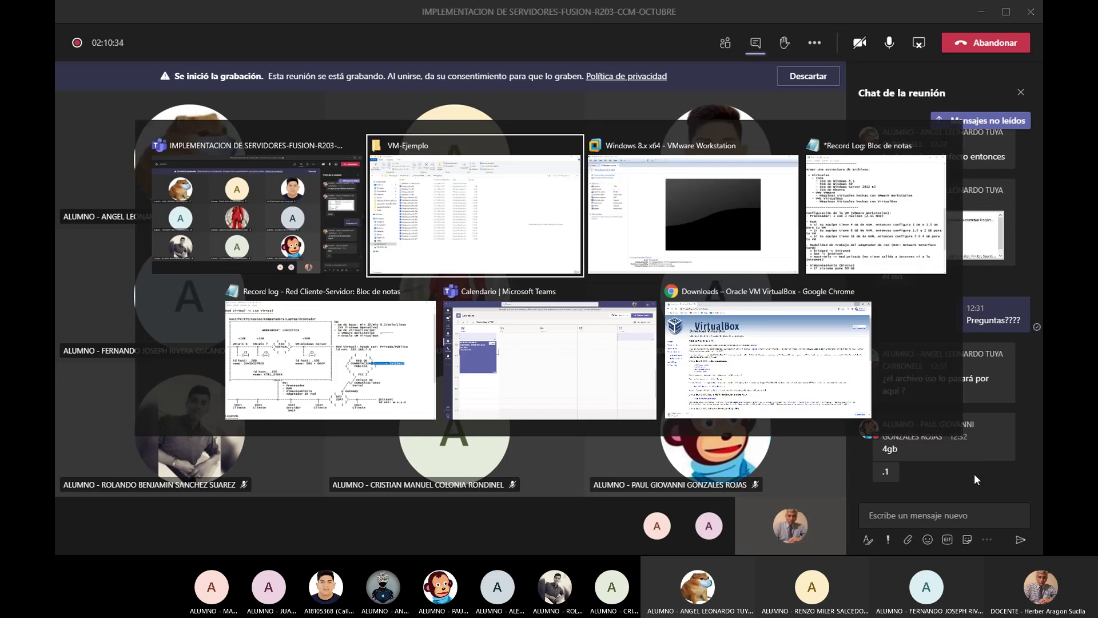
key("alt+Tab")
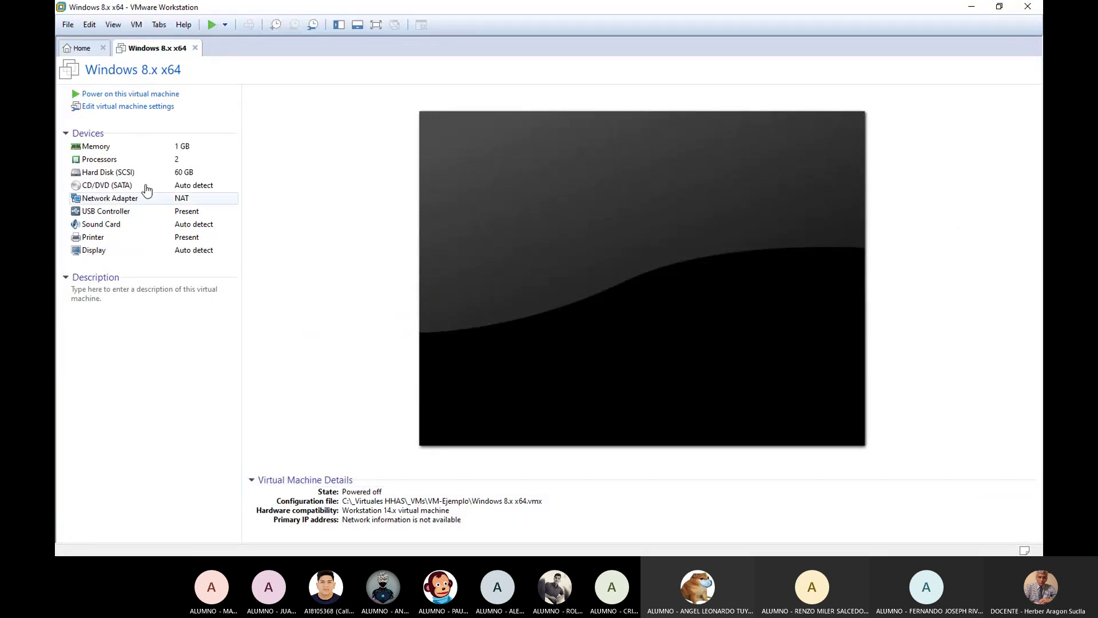
left_click(109, 189)
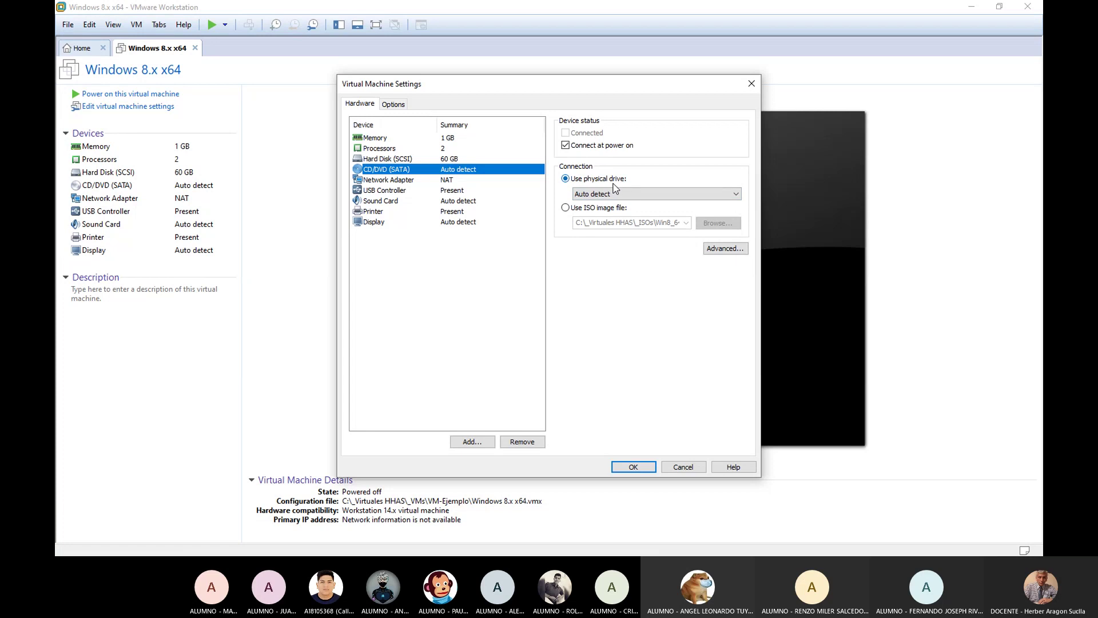
left_click(566, 208)
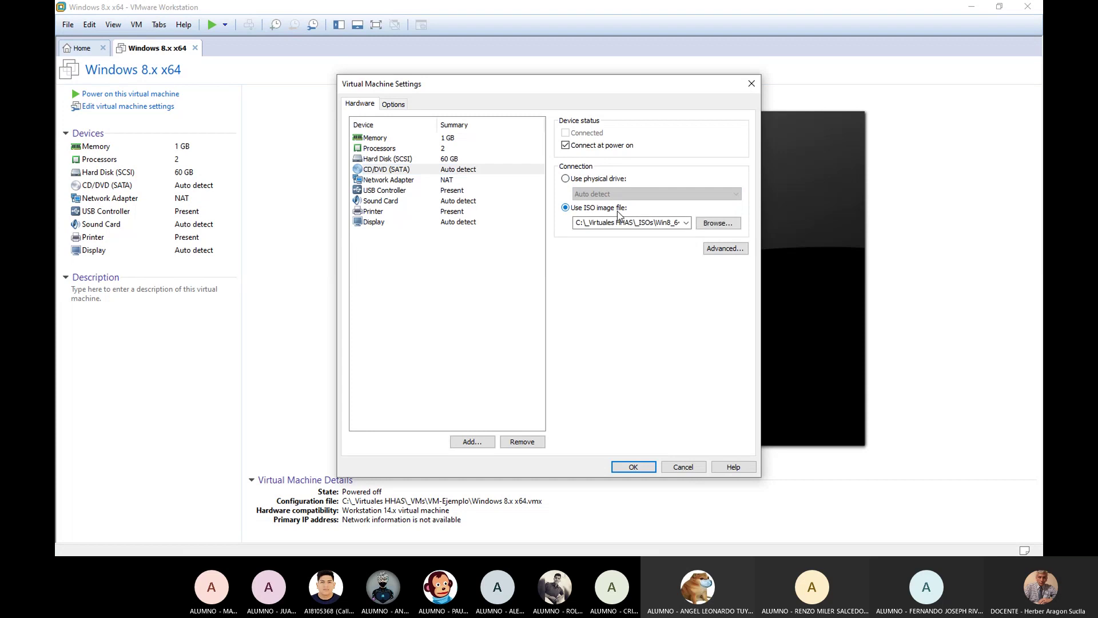
Step: Select the Win8_64b_Ing ISO from the _ISOs folder in _Virtuales HHAS, check its path, and save the virtual machine settings
left_click(720, 226)
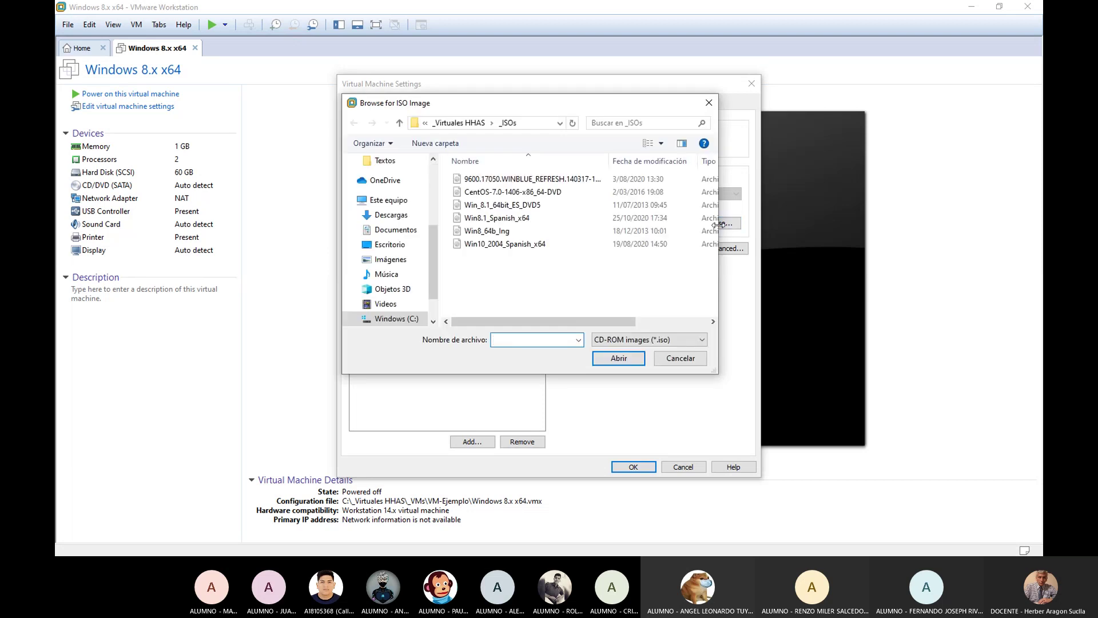
left_click(426, 124)
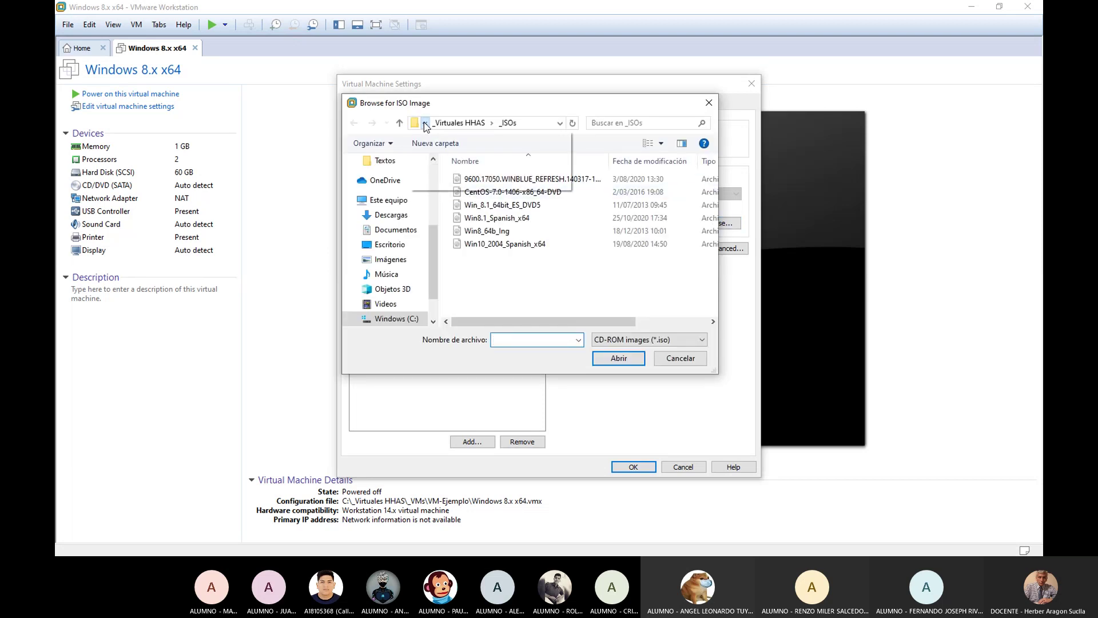
left_click(458, 139)
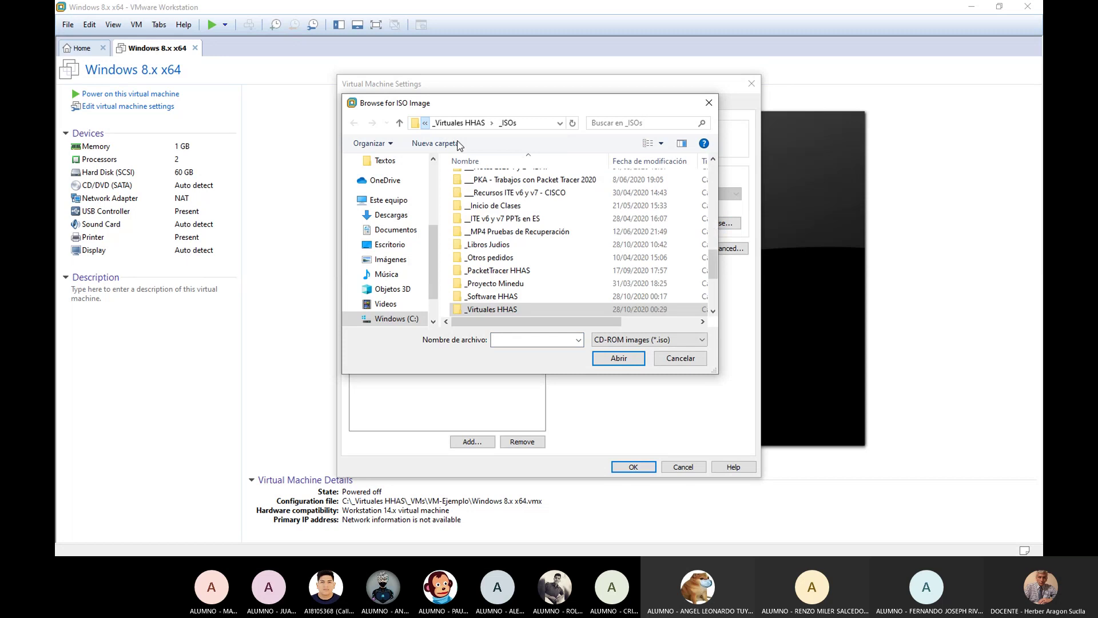
double_click(515, 310)
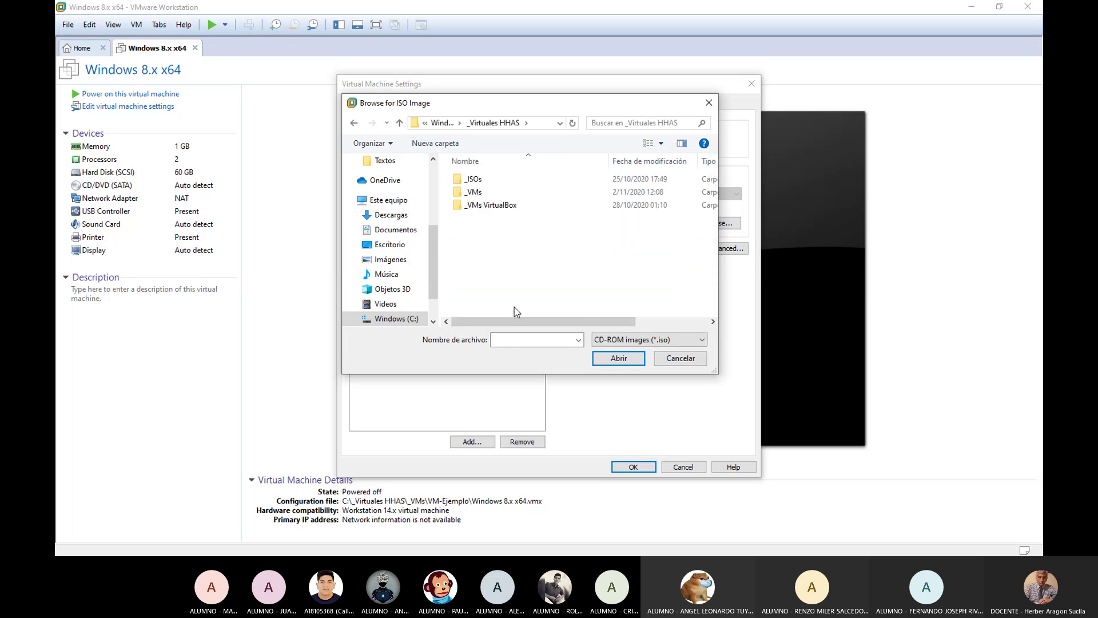
double_click(476, 179)
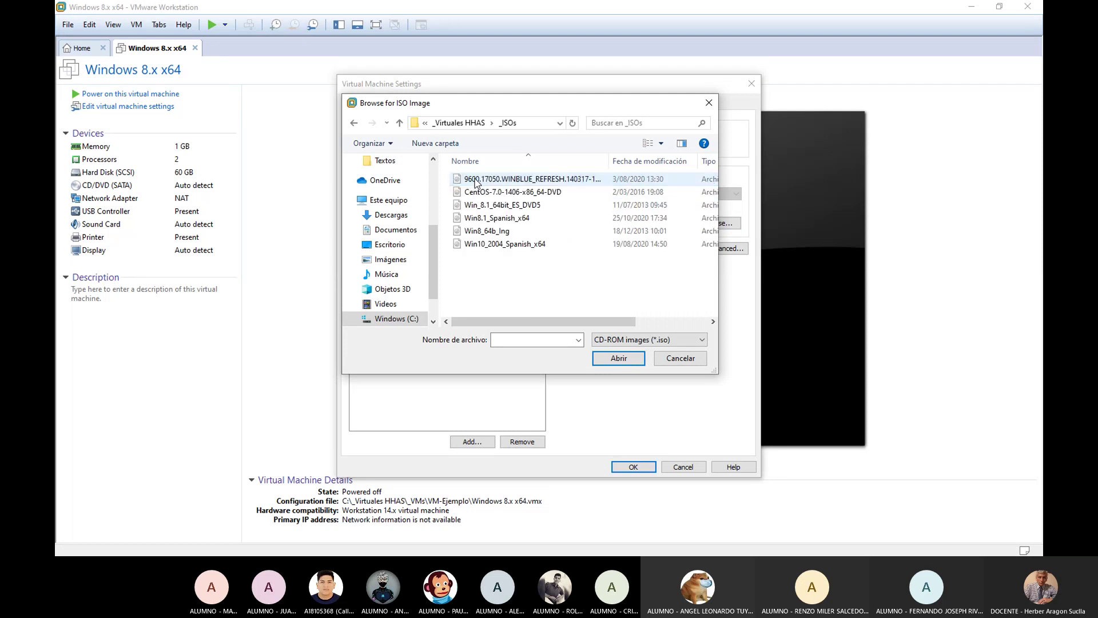
left_click(490, 234)
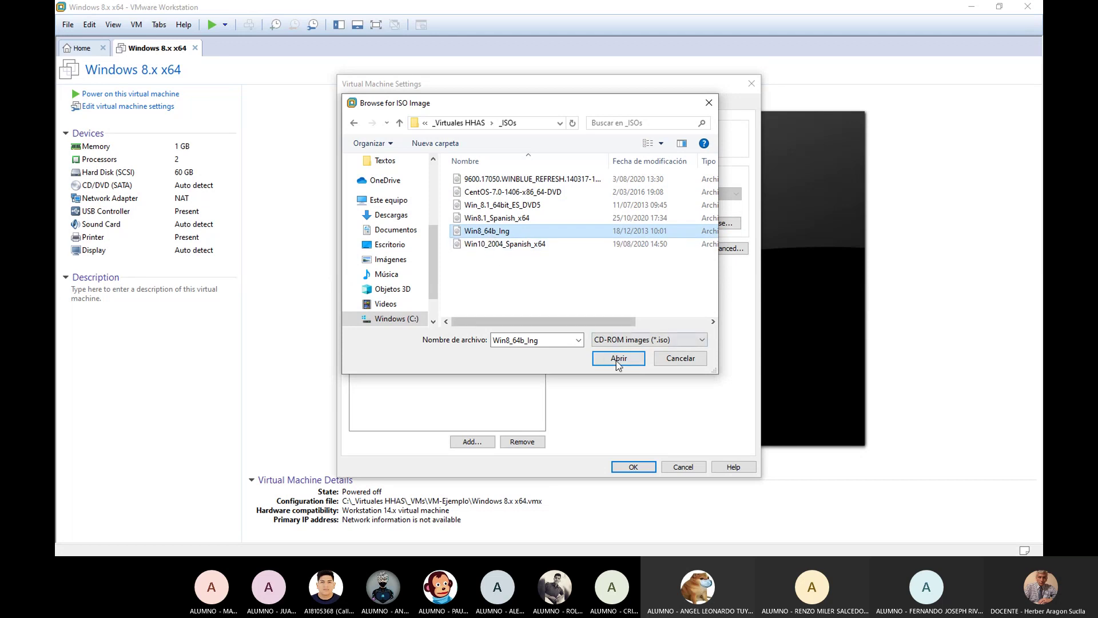
left_click(633, 359)
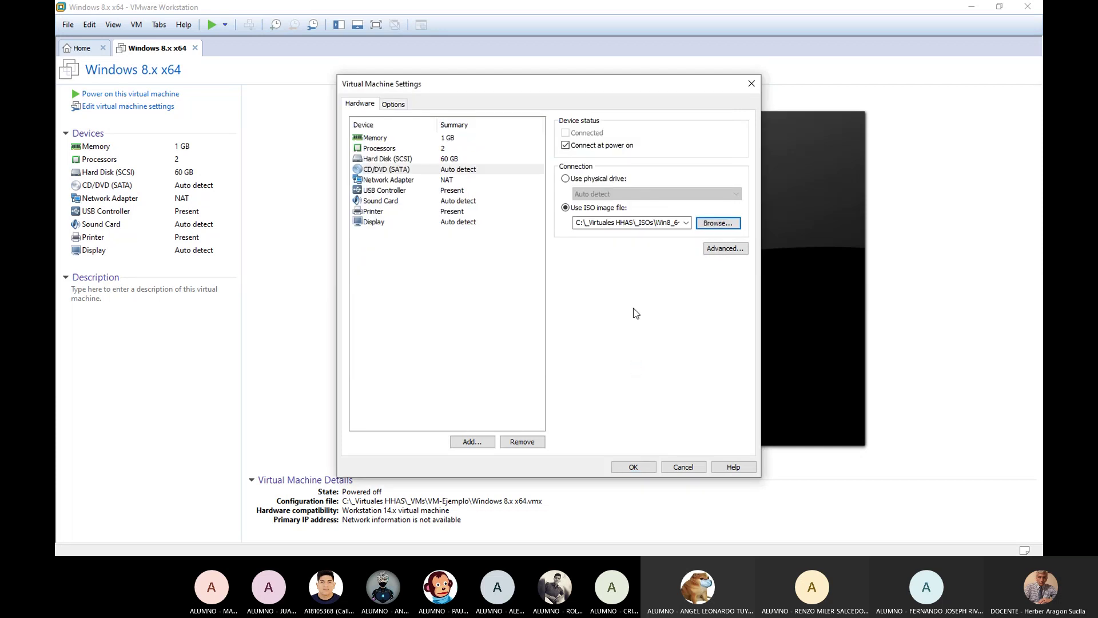
triple_click(622, 223)
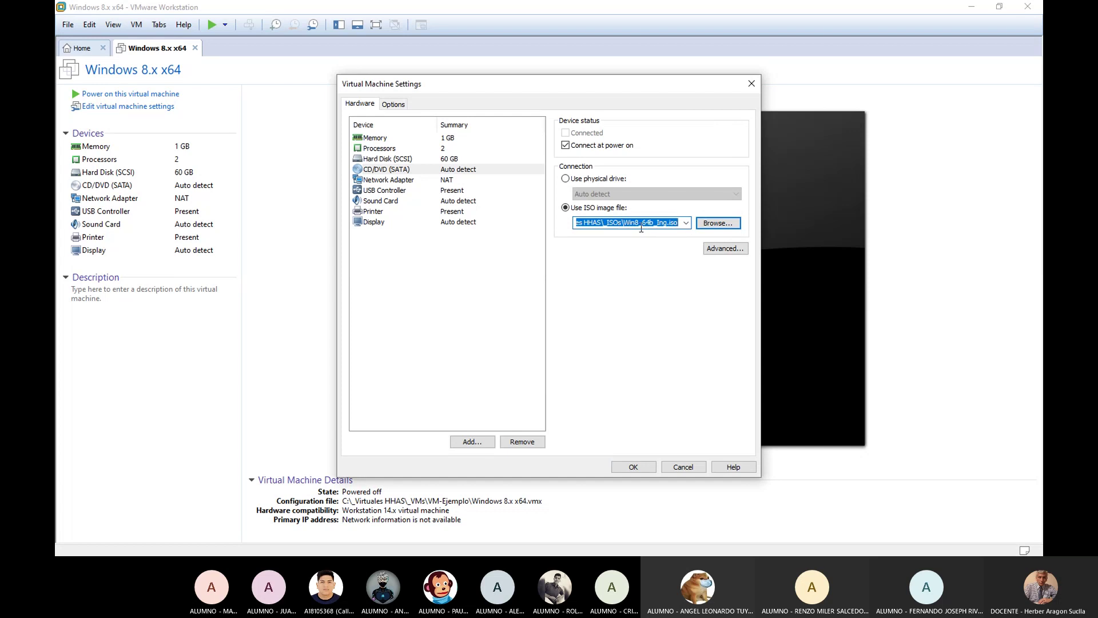
left_click(633, 468)
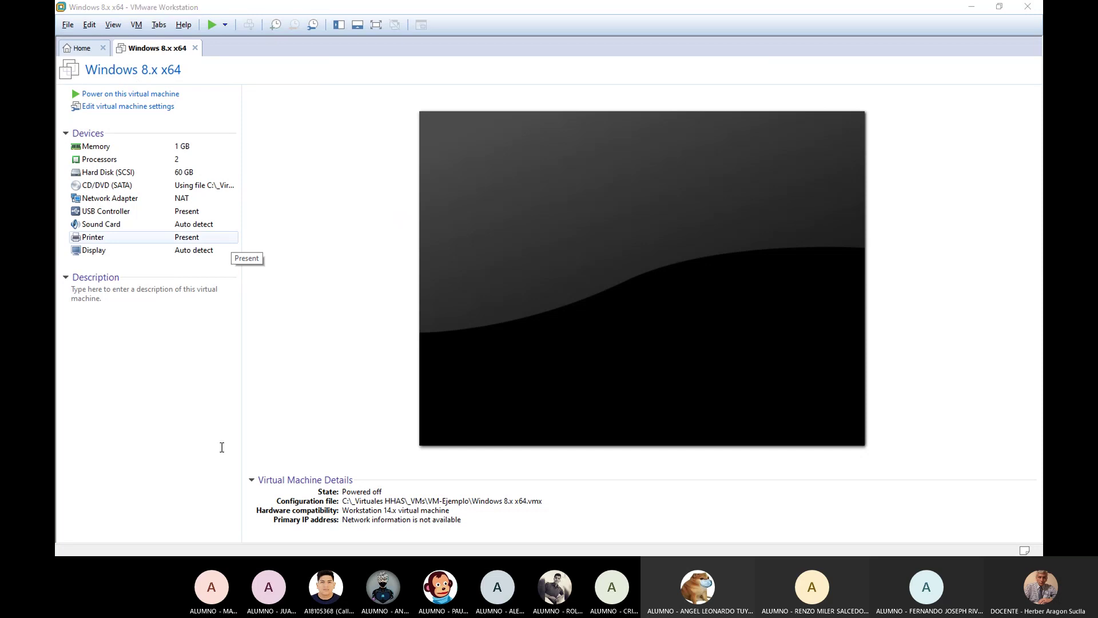
Step: Switch to File Explorer and check the virtual machine's files in the VM-Ejemplo folder
key("alt+Tab")
key("Tab")
key("Tab")
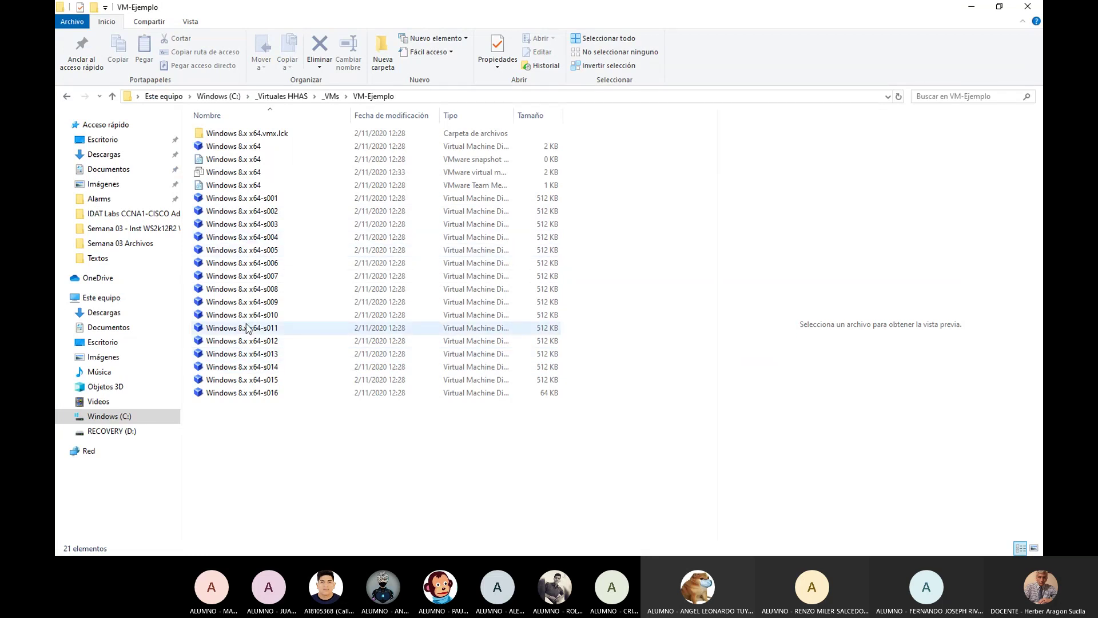
Step: Return to VMware Workstation, rename the virtual machine to "Windows 8 de LOGISTICA" in its general options, and save the settings
key("alt+Tab")
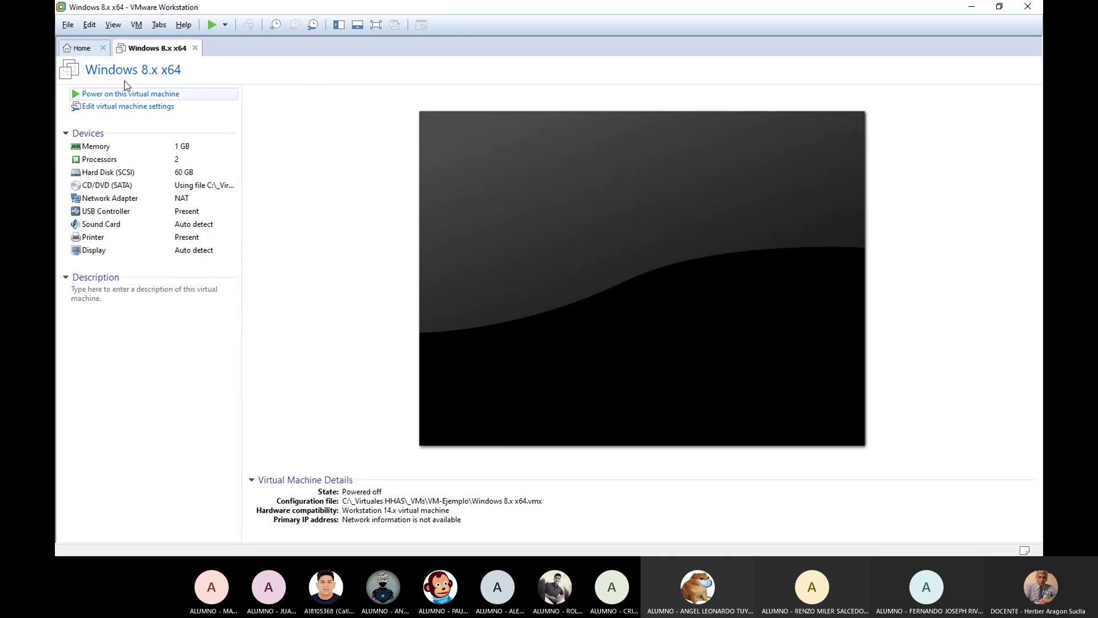
left_click(122, 108)
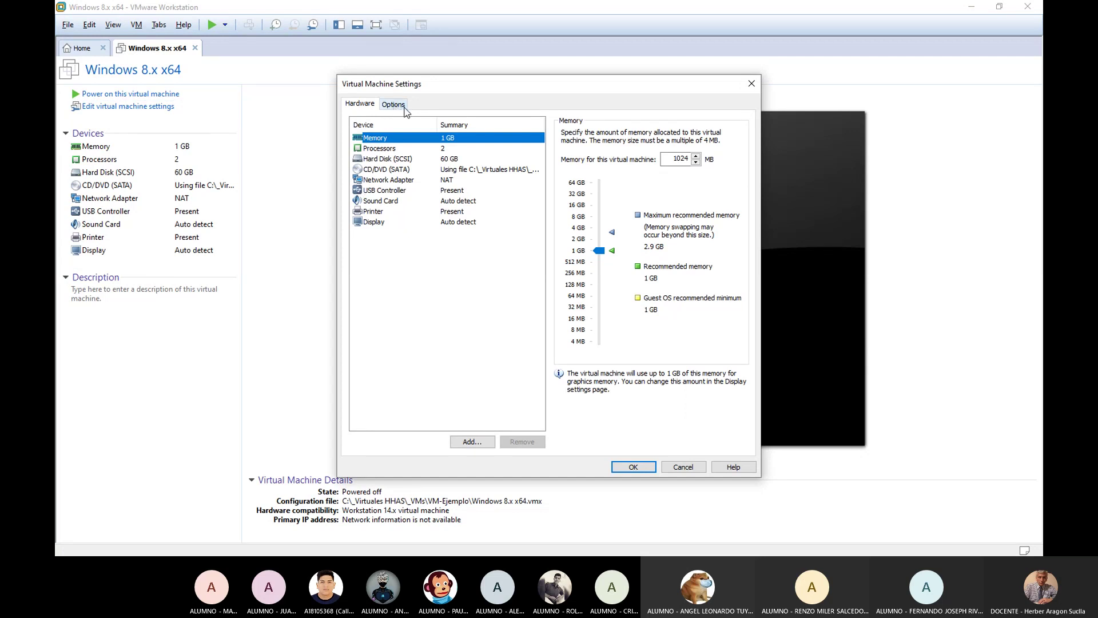
left_click(404, 108)
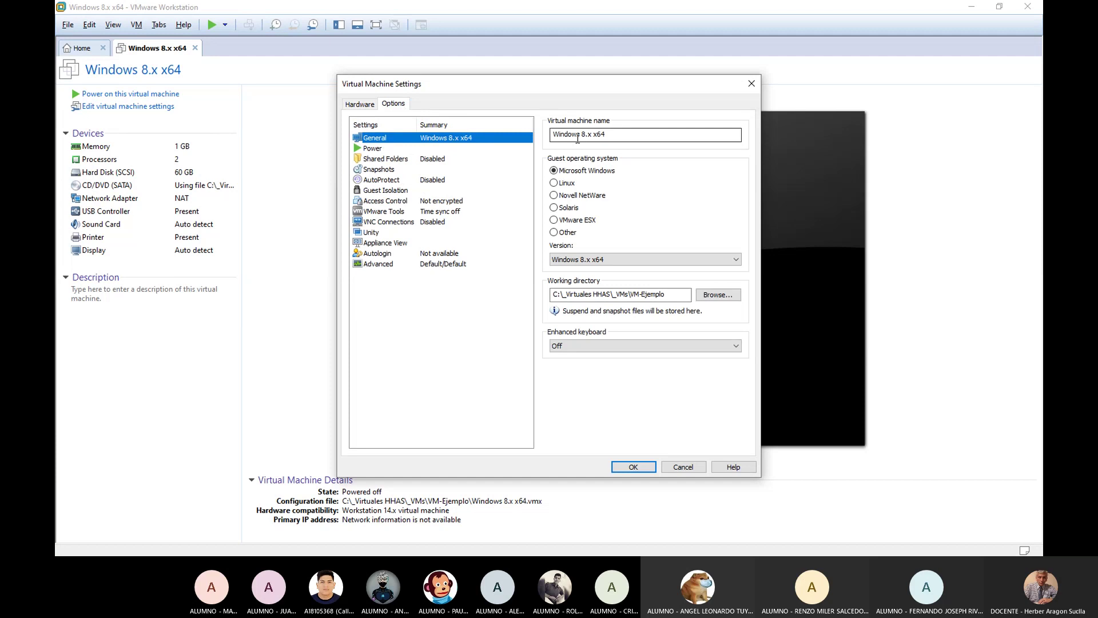
left_click(620, 135)
left_click_drag(620, 135, 553, 136)
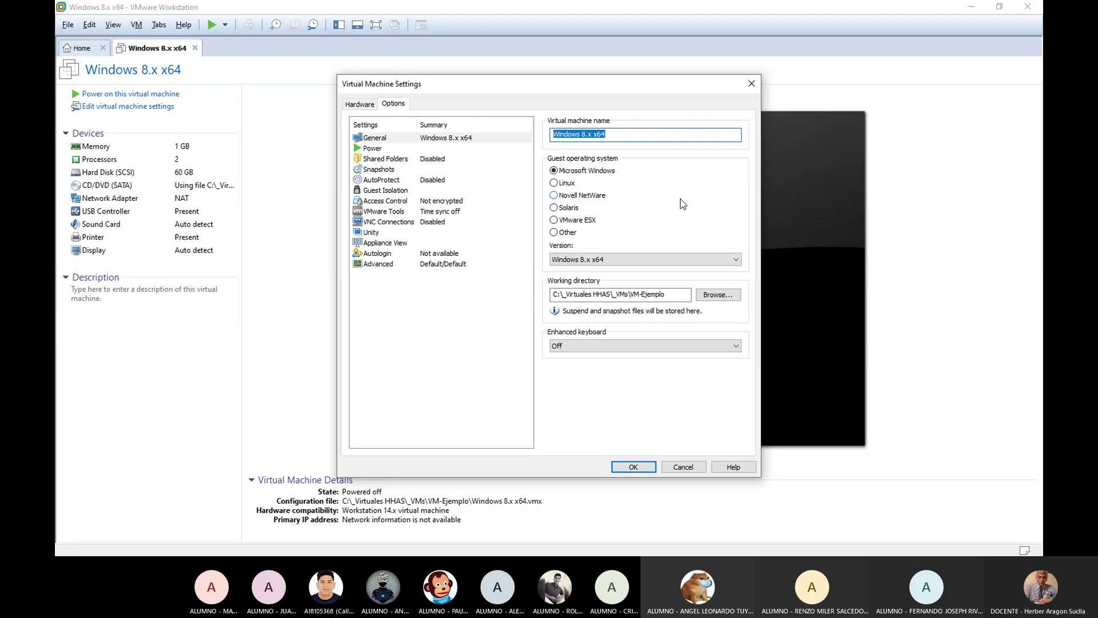
key("End")
key("BackSpace")
key("BackSpace")
key("BackSpace")
key("BackSpace")
key("BackSpace")
key("BackSpace")
type("de LOGISTICA")
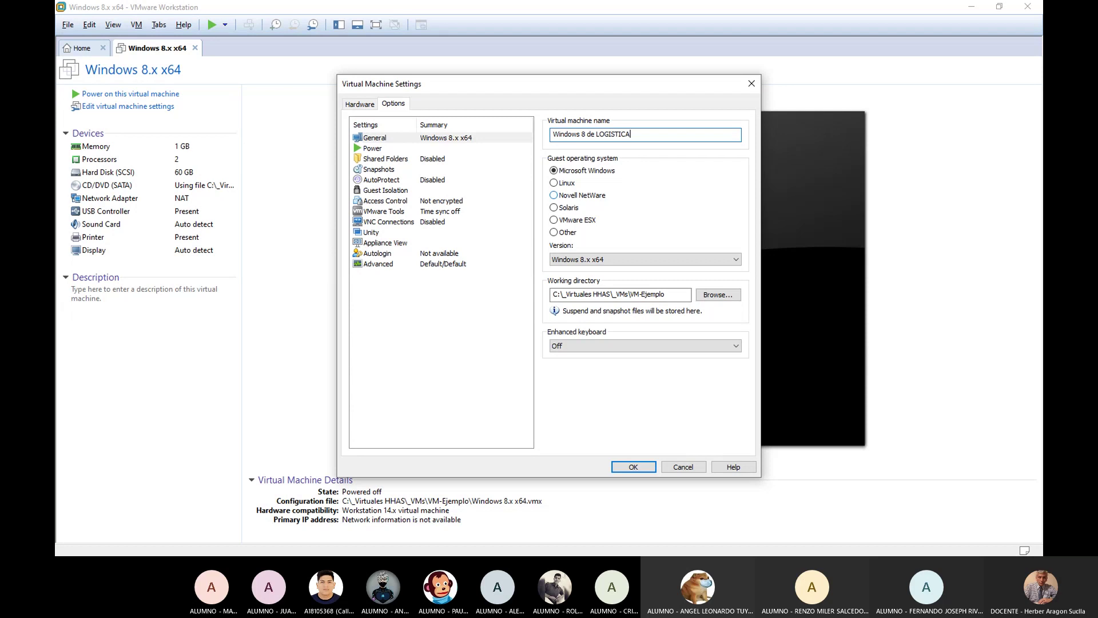
left_click(639, 468)
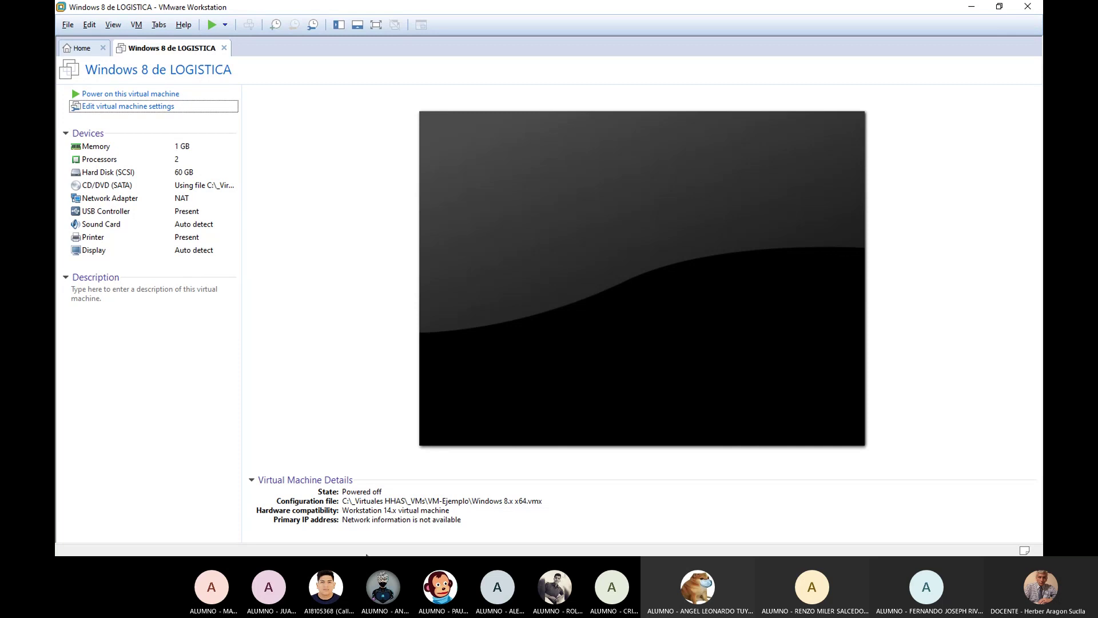
Step: Go back to the VM-Ejemplo folder in File Explorer and compare its file names with the renamed virtual machine
key("alt+Tab")
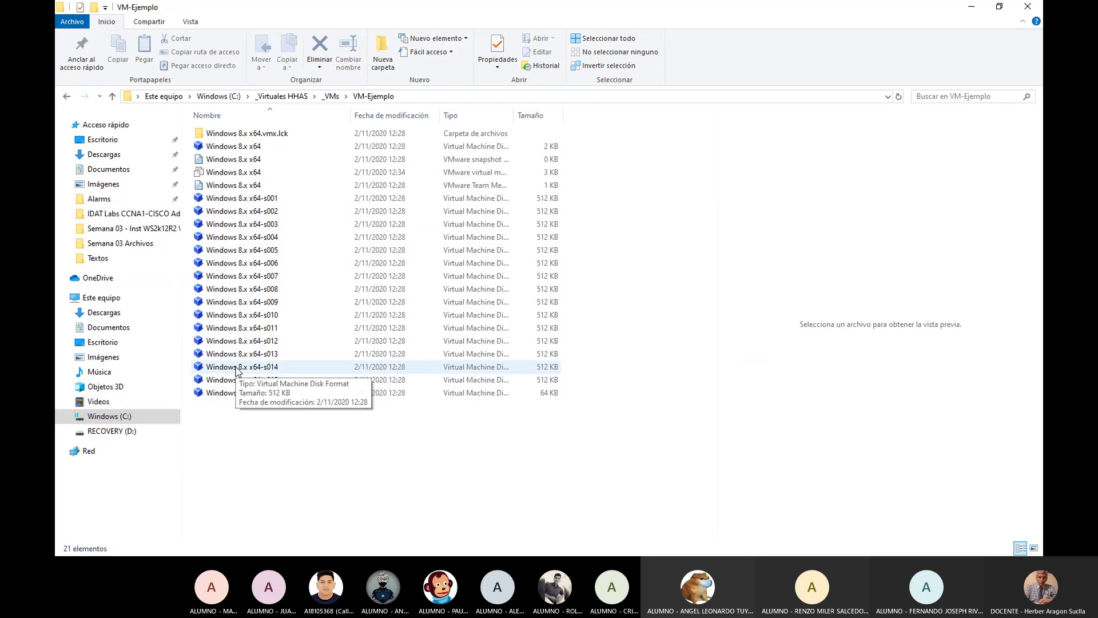
Step: Switch to VMware Workstation and try to power on the Windows 8 de LOGISTICA virtual machine
key("alt+Tab")
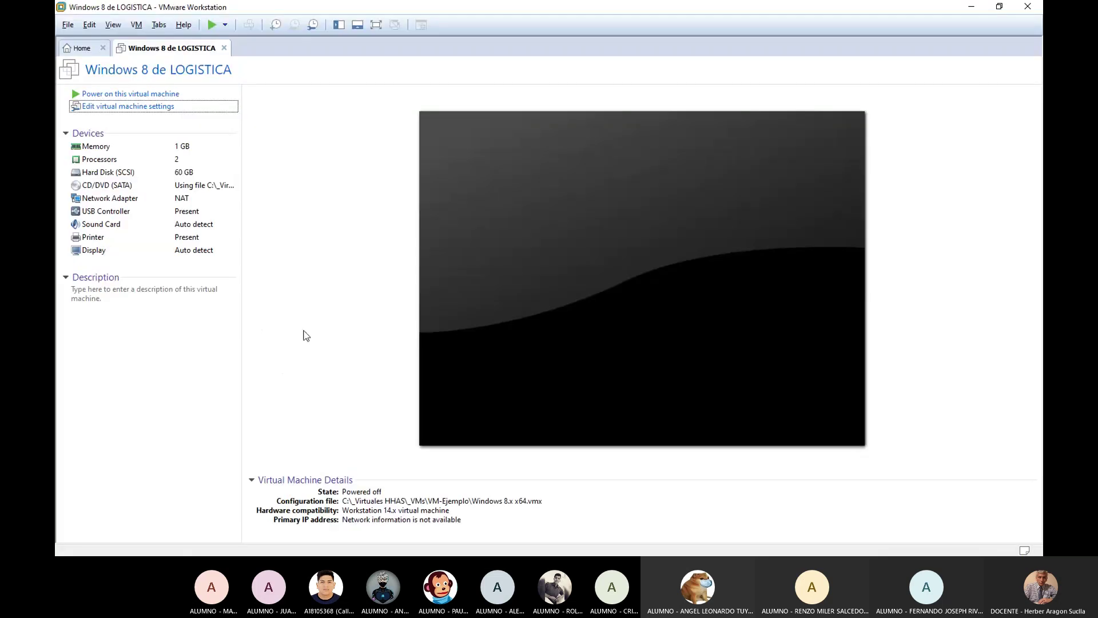
left_click(162, 96)
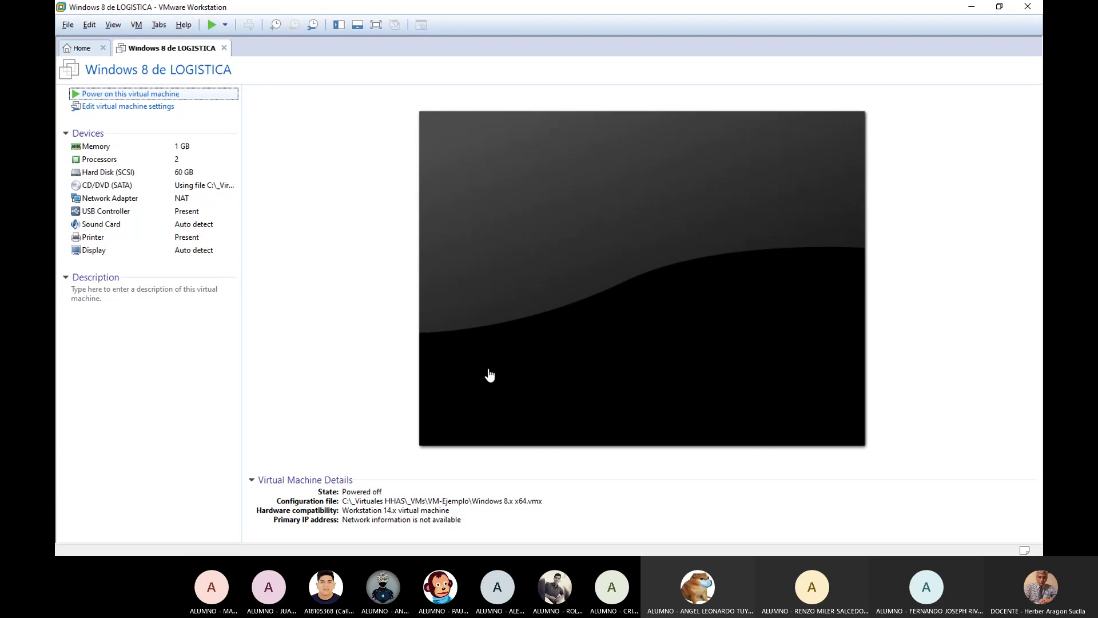
left_click(489, 375)
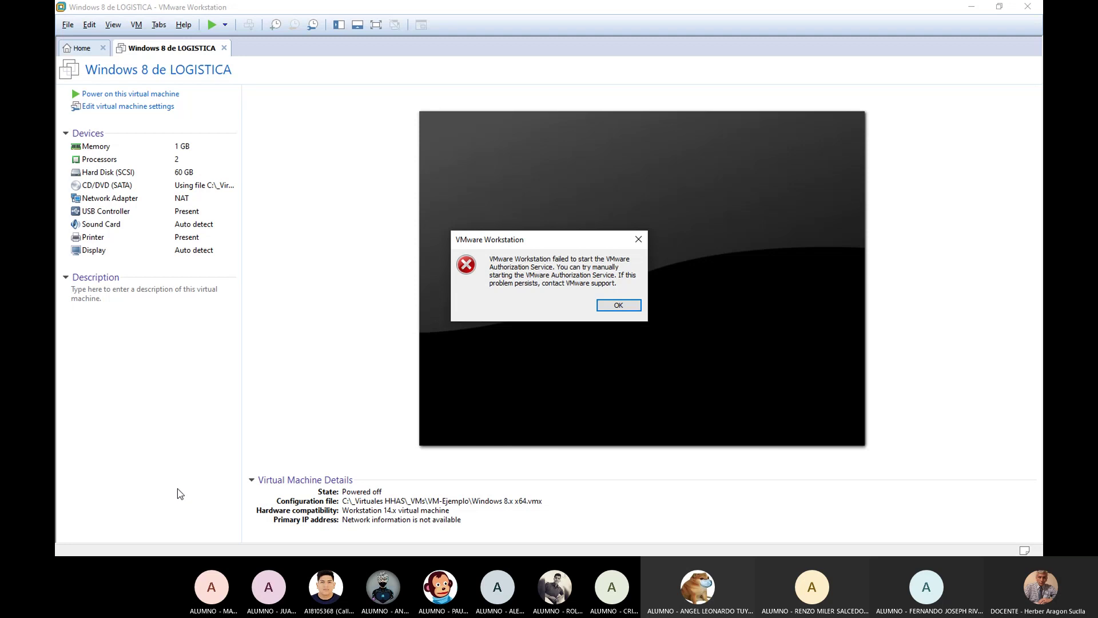
Step: Open a new Command Prompt window and set its colours with the command color 1f
key("alt+Tab")
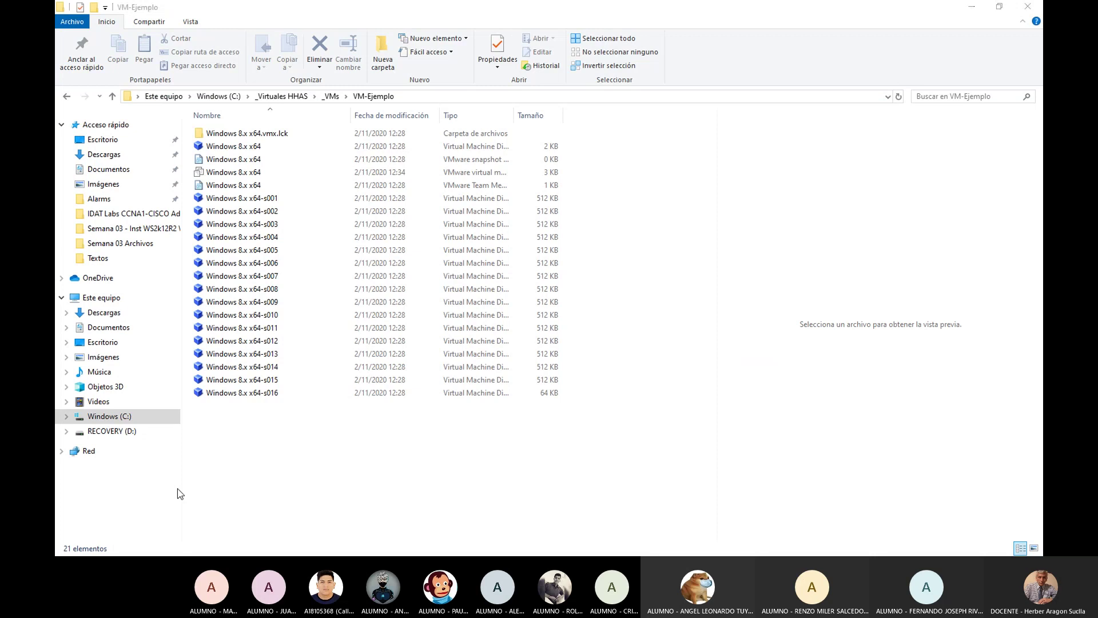
key("super")
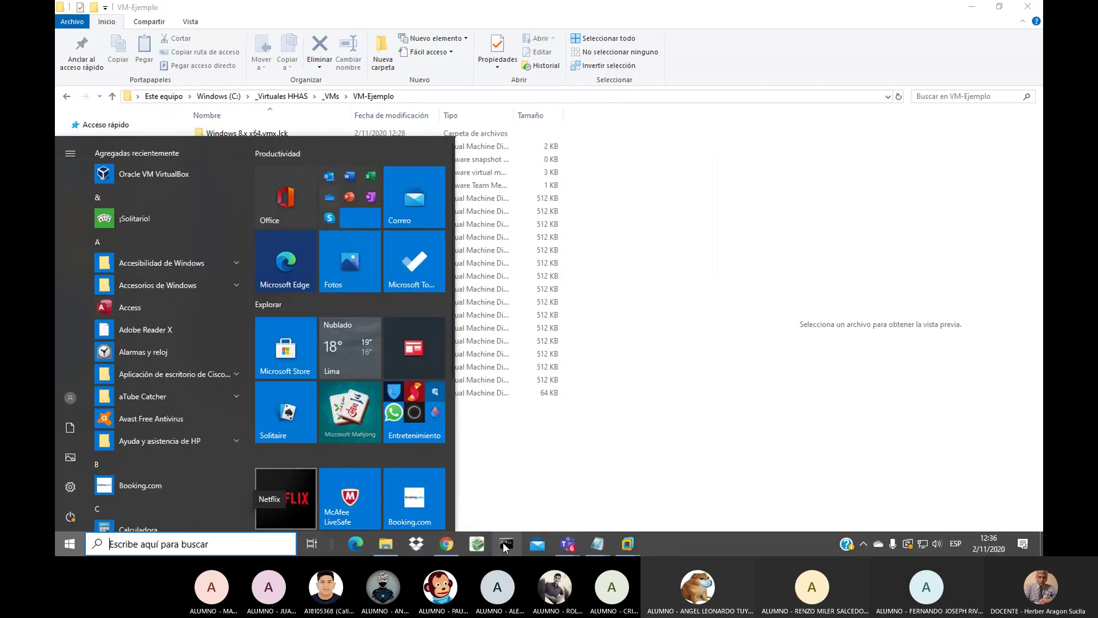
left_click(497, 394)
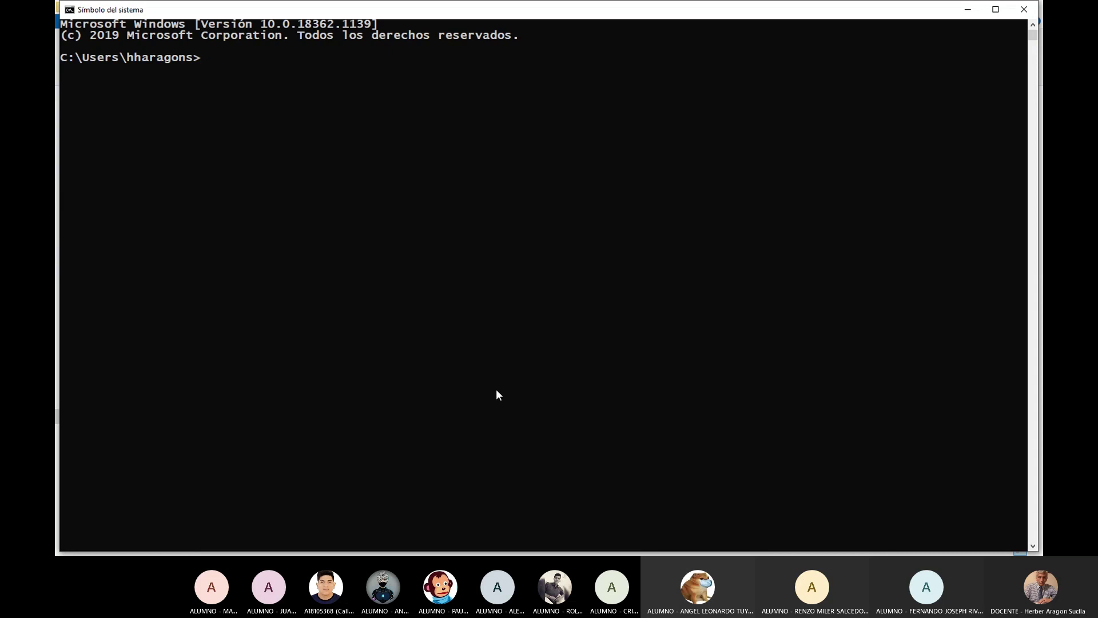
type("color 1f")
key("Return")
Step: Enter the note ": Invocaré la consola de servicios de Windows:" at the command prompt, followed by a blank prompt line
type(": ")
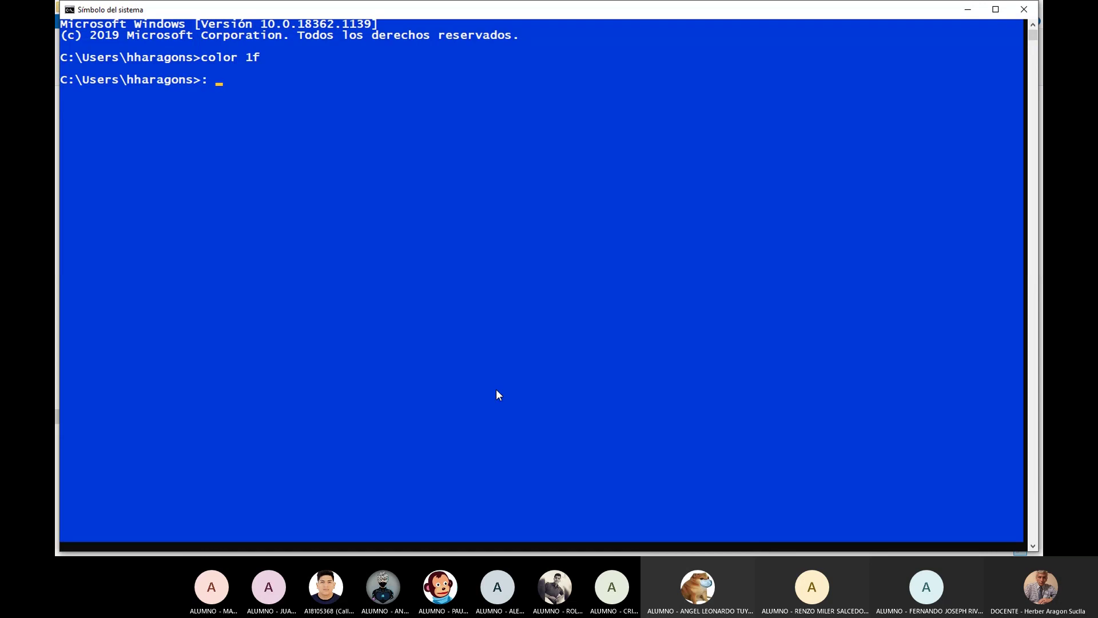
type("Invocar")
type("é la vent")
key("BackSpace")
key("BackSpace")
key("BackSpace")
key("BackSpace")
type("ol")
key("BackSpace")
type("nsola de ser")
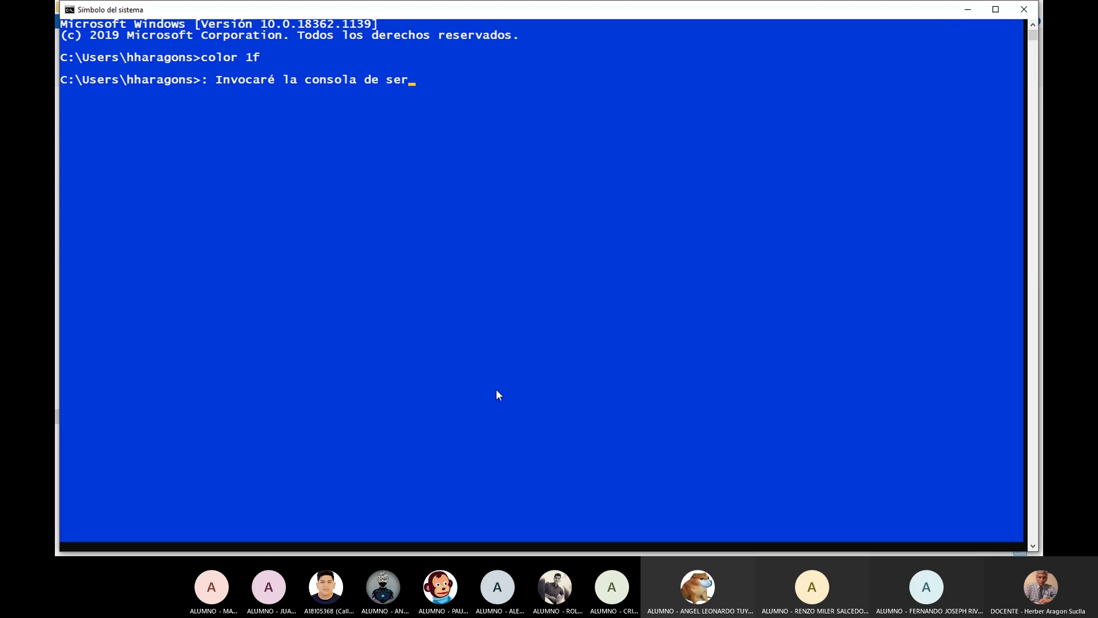
type("vicios de Windows:")
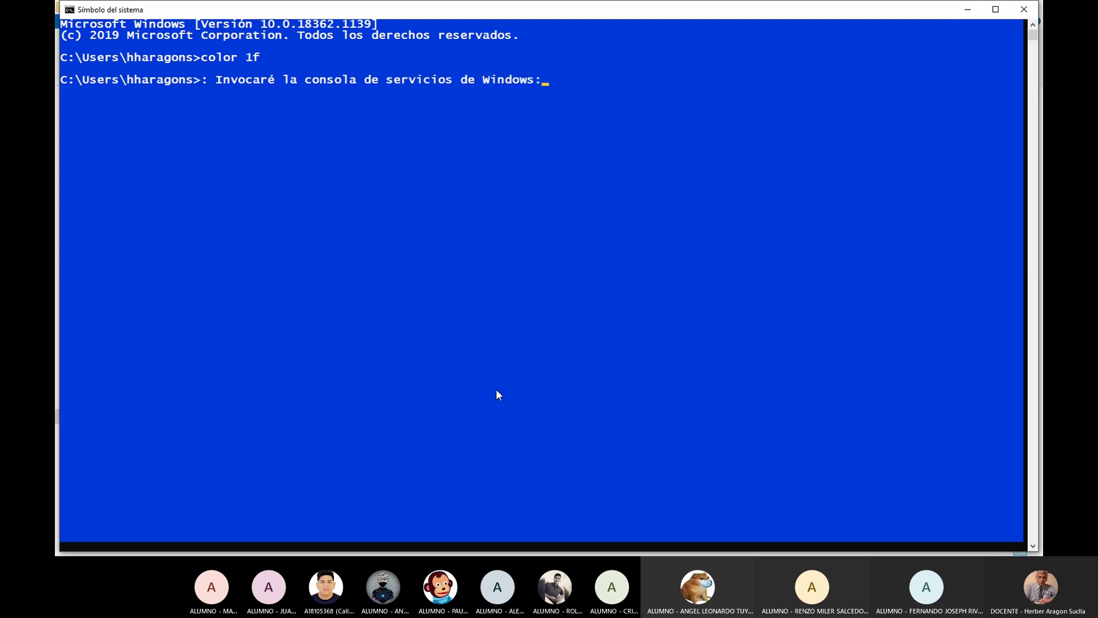
key("Return")
key("Return")
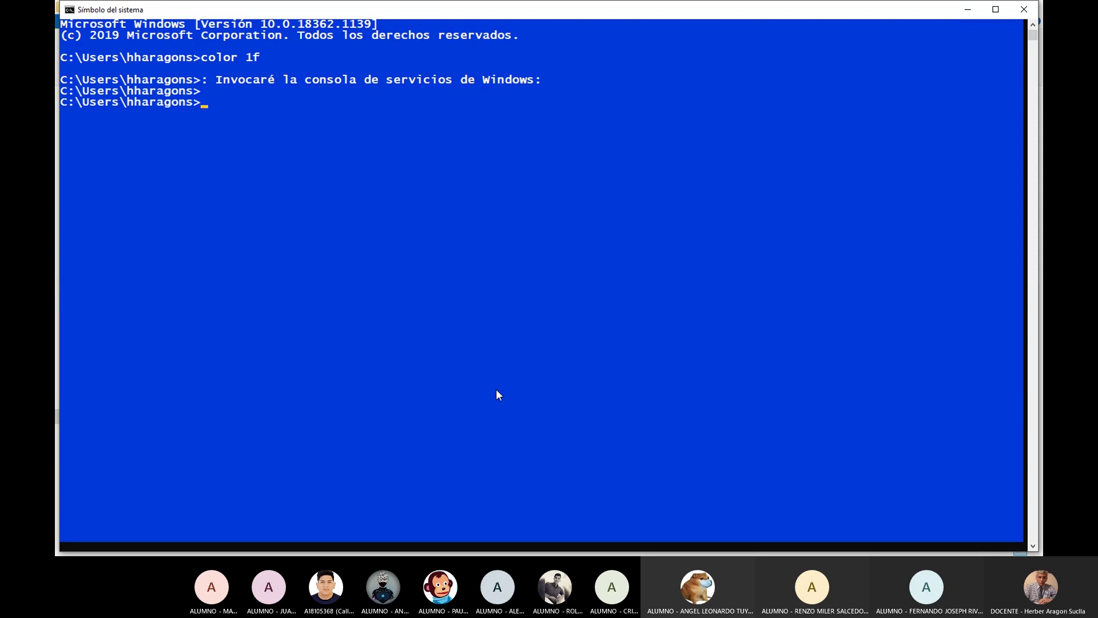
Step: Launch the Windows services console with SERVICES.MSC, enlarge its window, and show the services in the standard view
type("SERVICES.MSC")
key("Return")
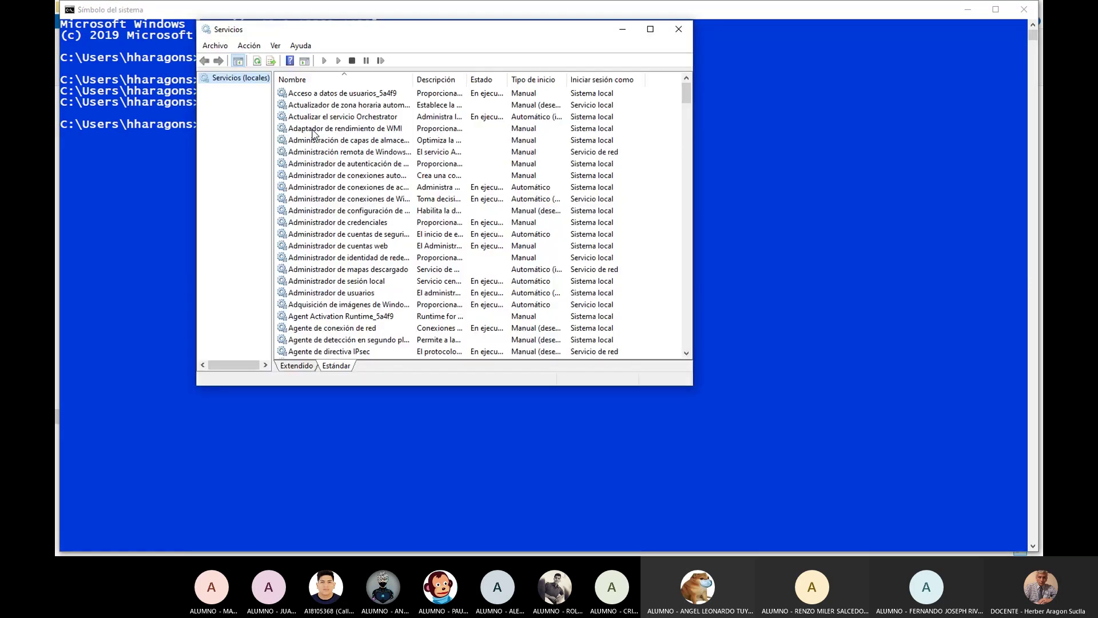
left_click(291, 369)
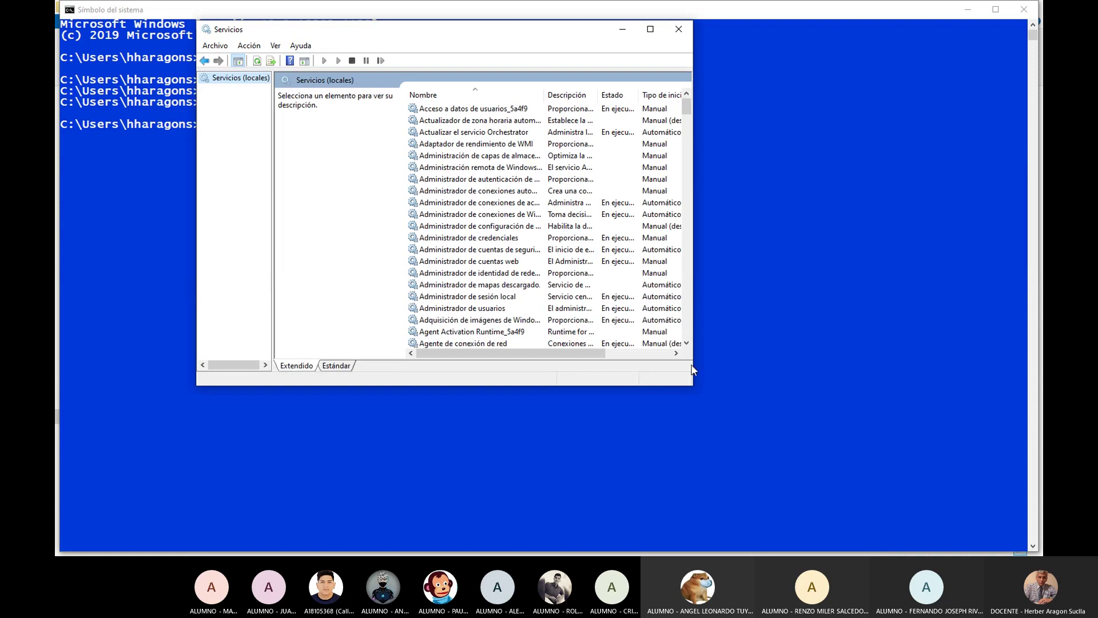
left_click_drag(692, 387, 749, 499)
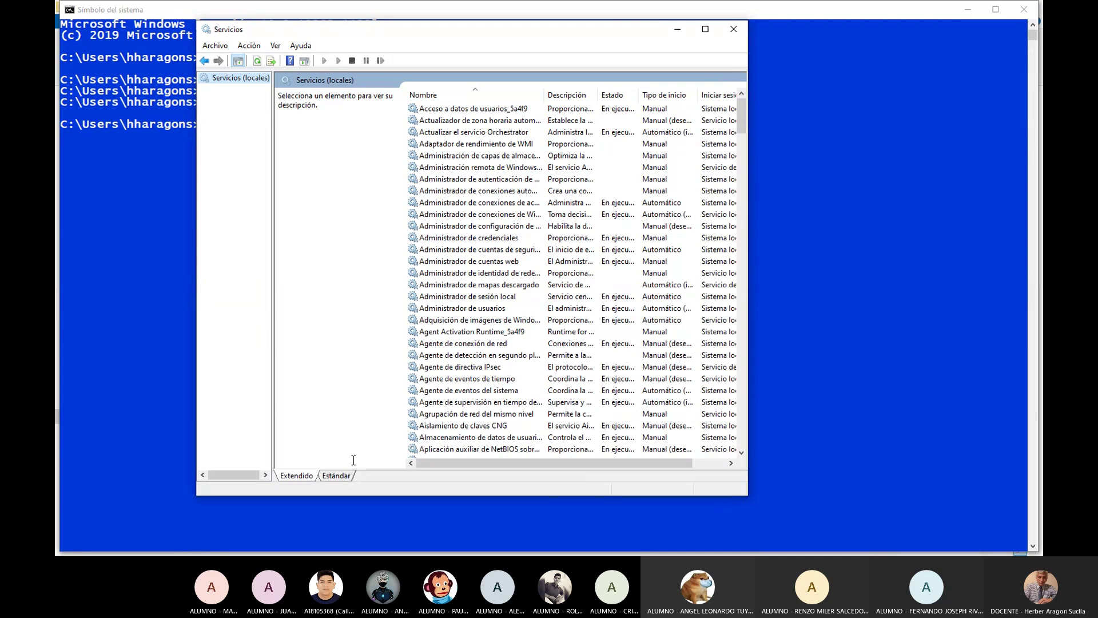
left_click(338, 476)
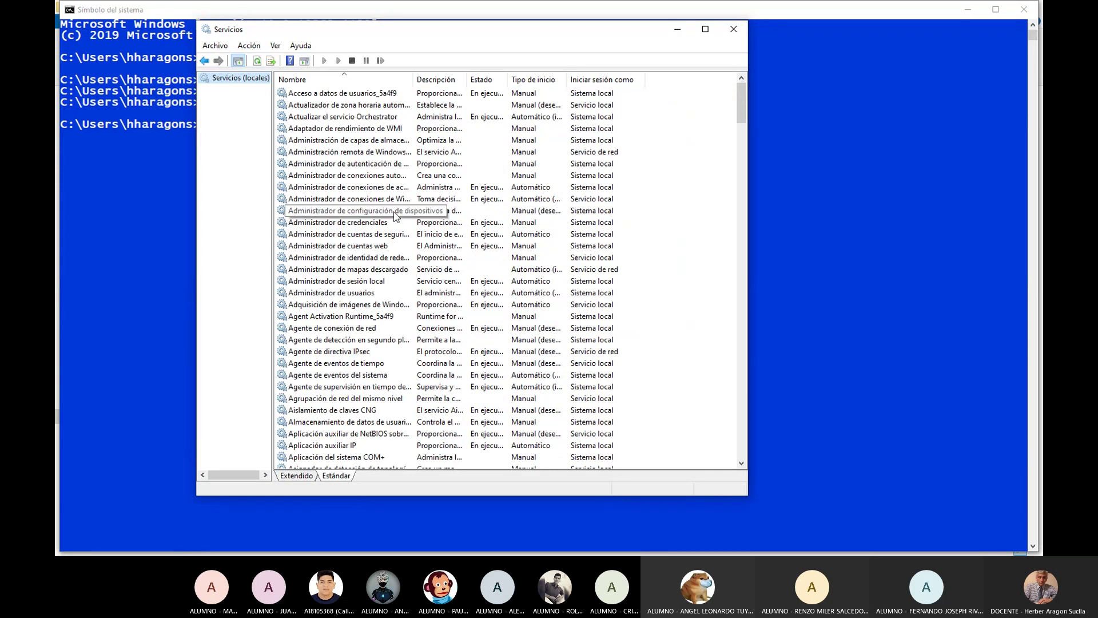
Step: Switch to VMware Workstation to reread which service its error message names, and return to the Servicios console
key("alt+Tab")
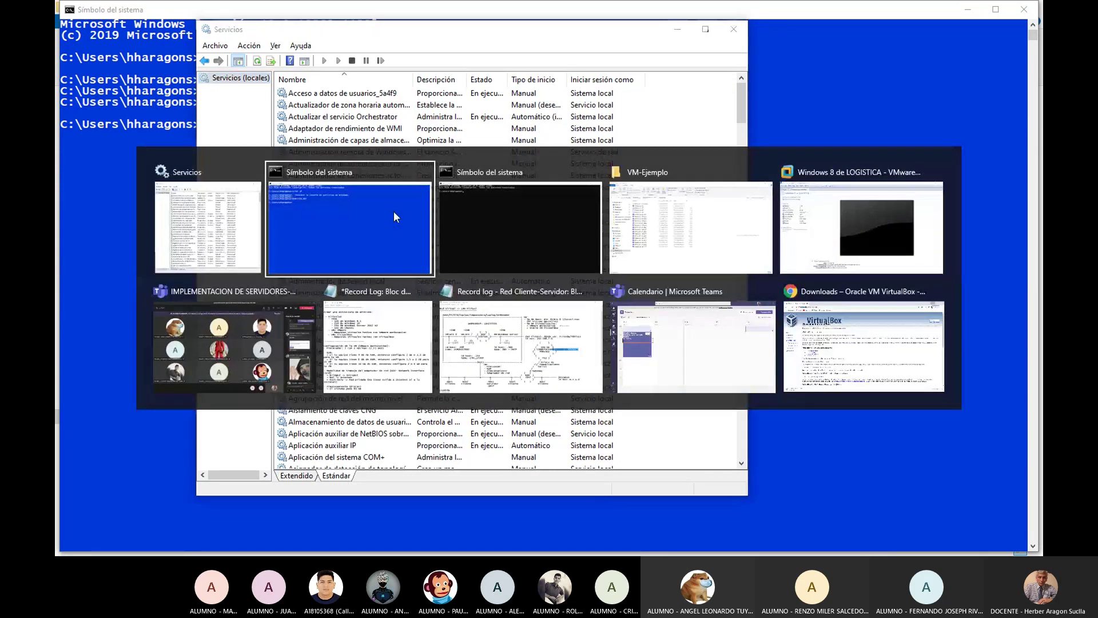
key("alt+Tab")
key("alt+Tab")
key("alt+Tab")
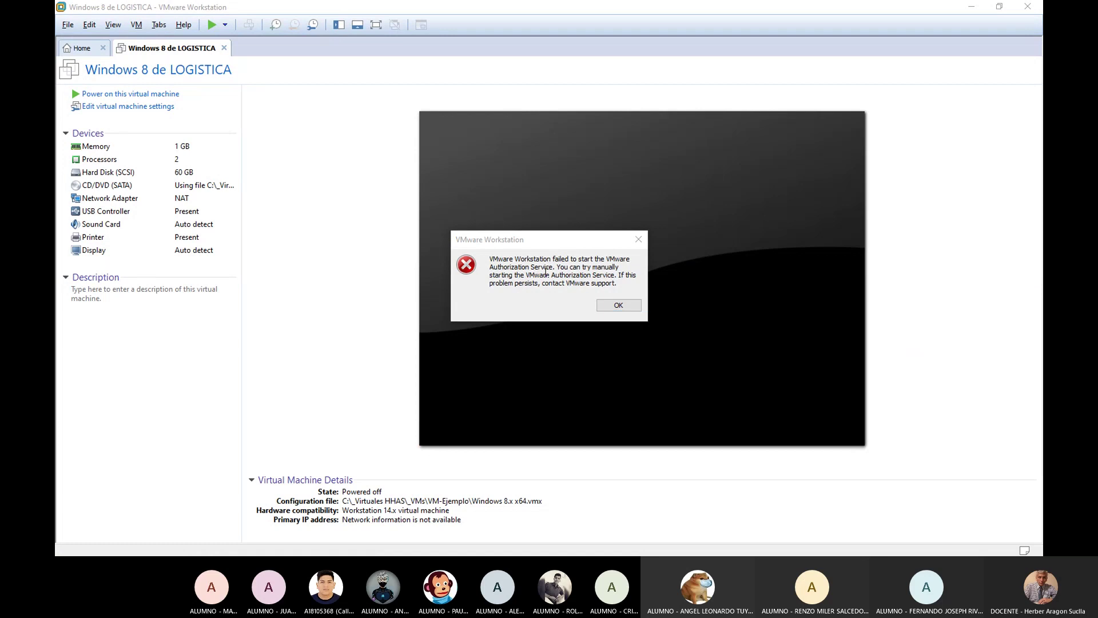
key("alt+Tab")
key("alt+Tab")
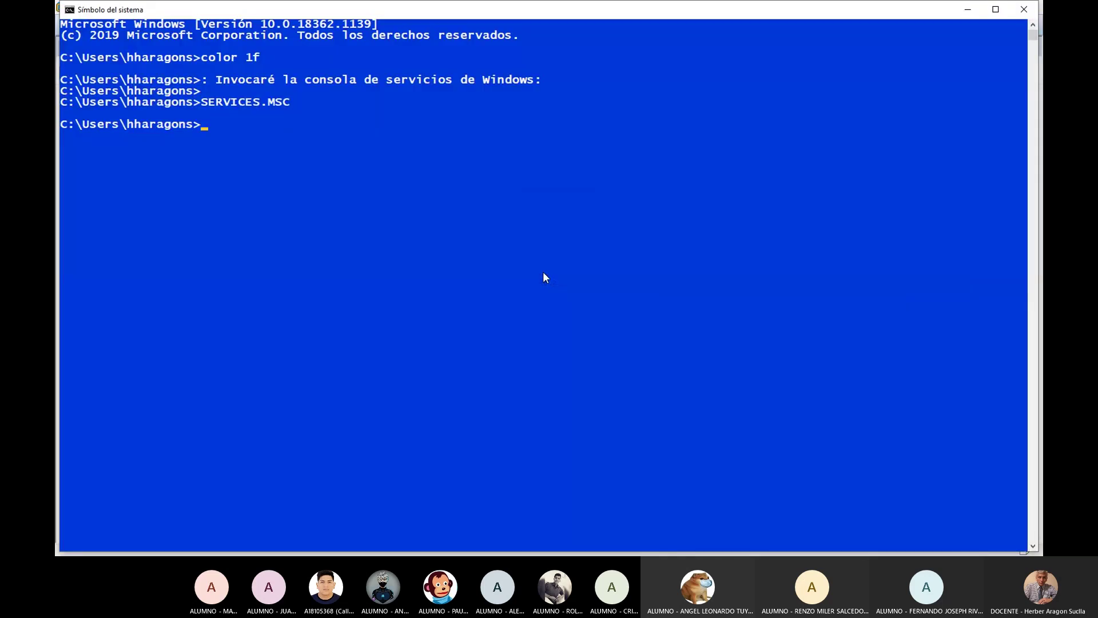
key("alt+Tab")
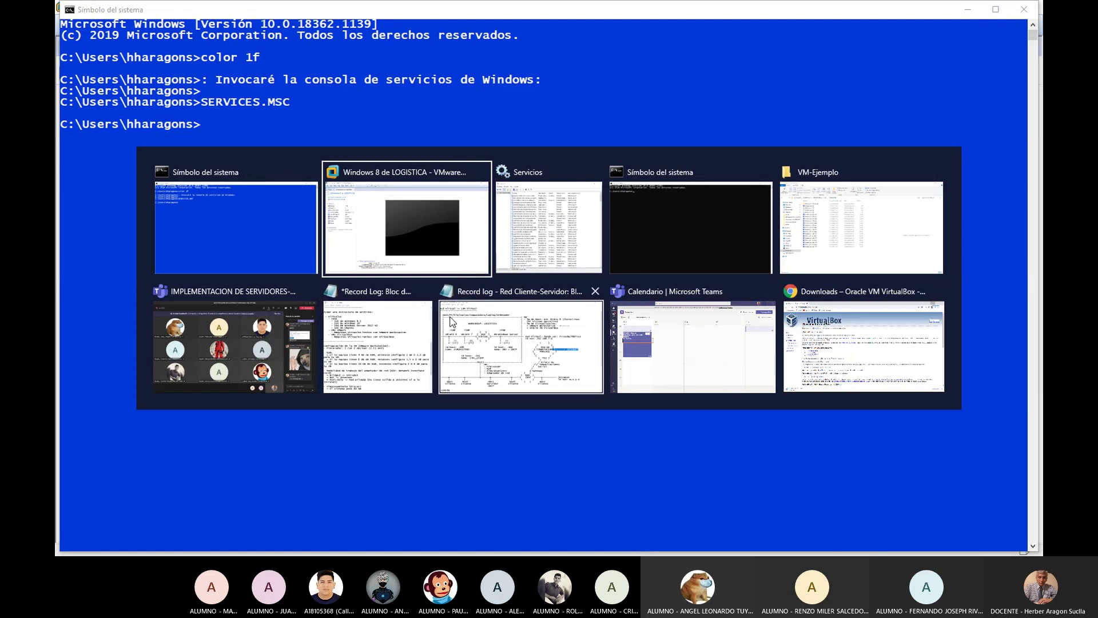
left_click(531, 245)
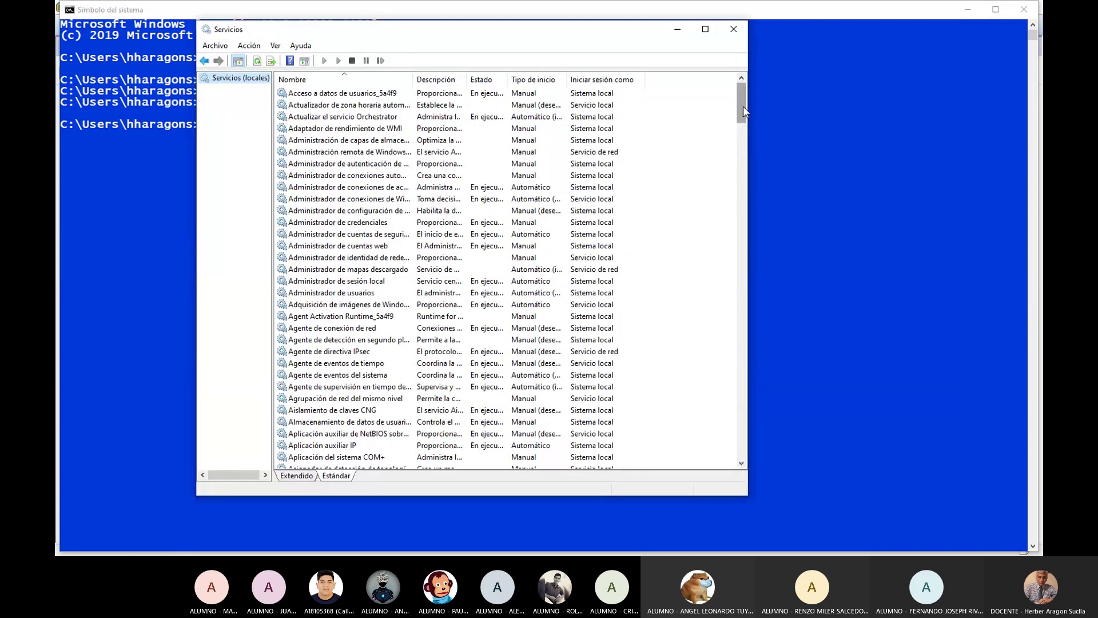
Step: Find VMware Authorization Service in the services list, set its startup type to Automático, and apply the change
left_click_drag(744, 105, 748, 472)
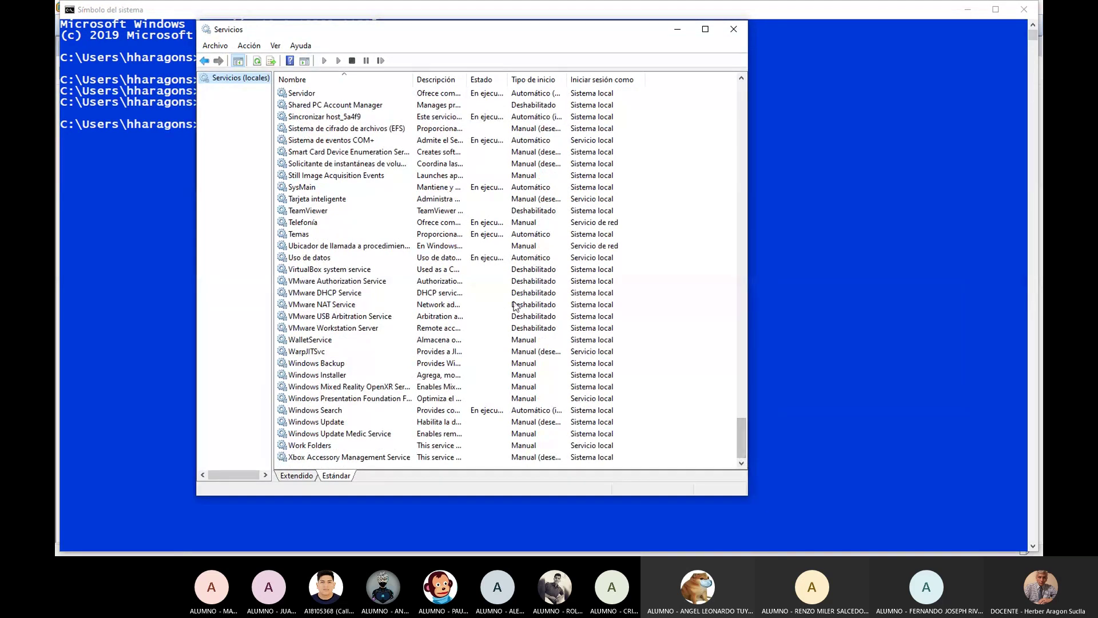
left_click(310, 283)
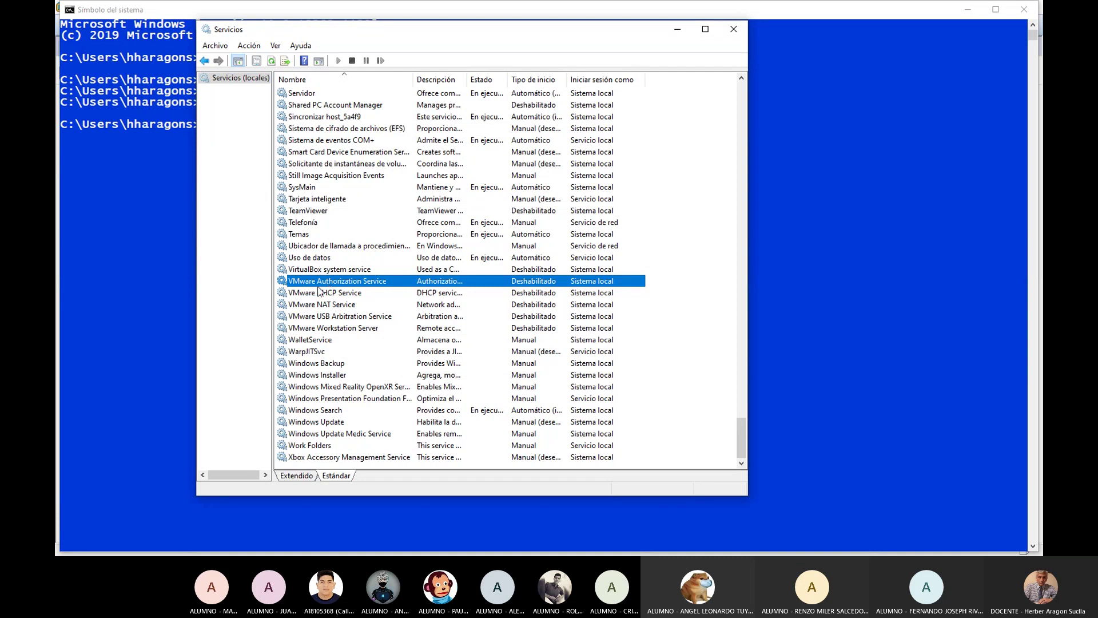
double_click(412, 283)
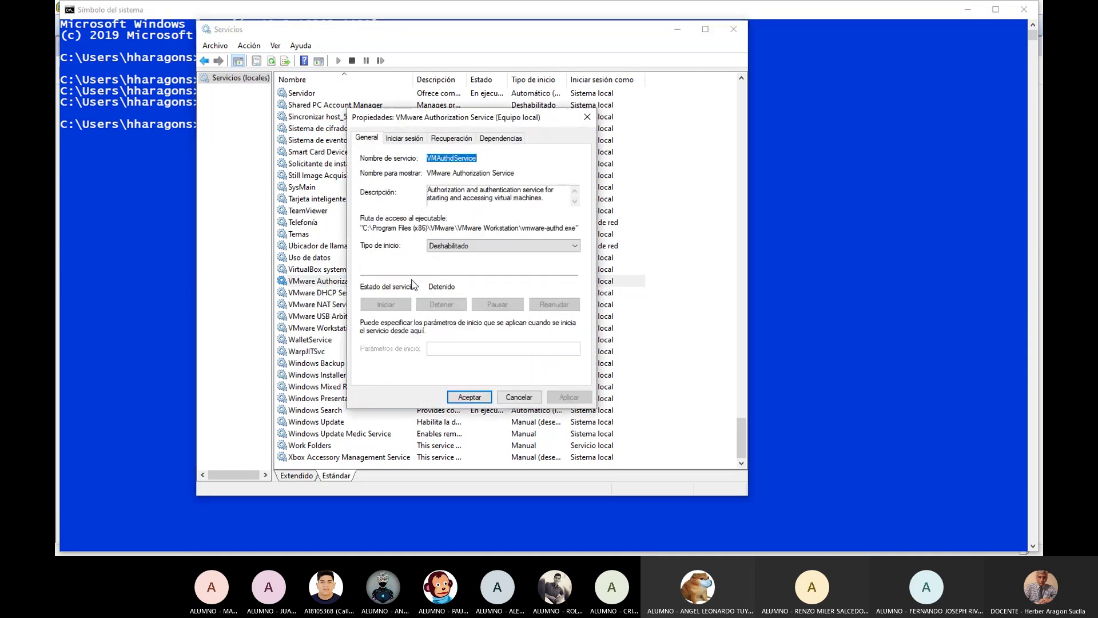
left_click(574, 250)
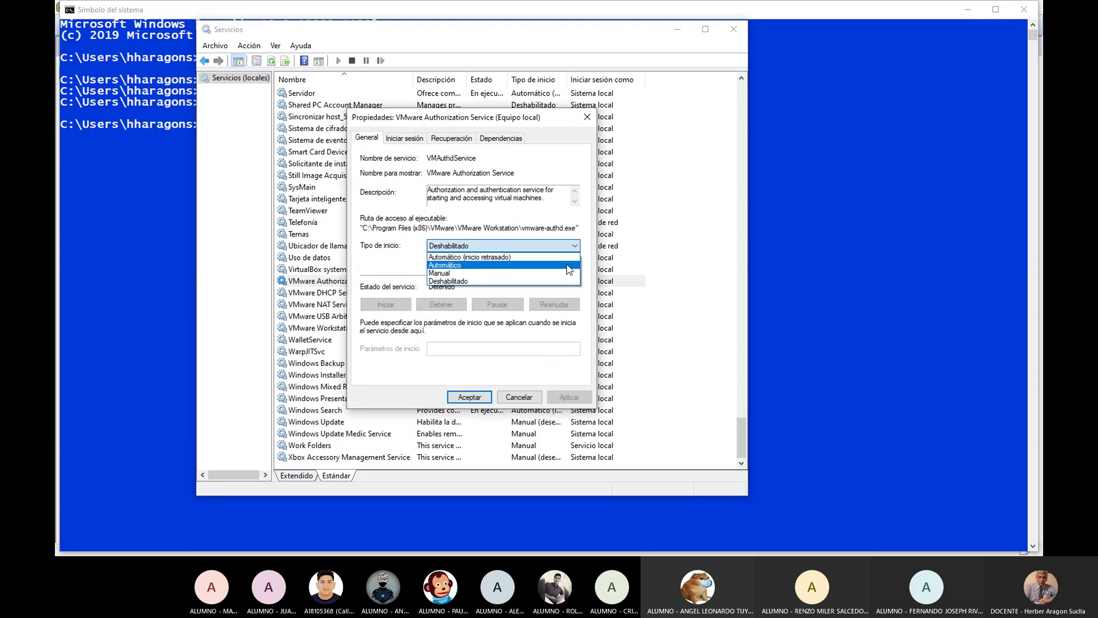
left_click(566, 266)
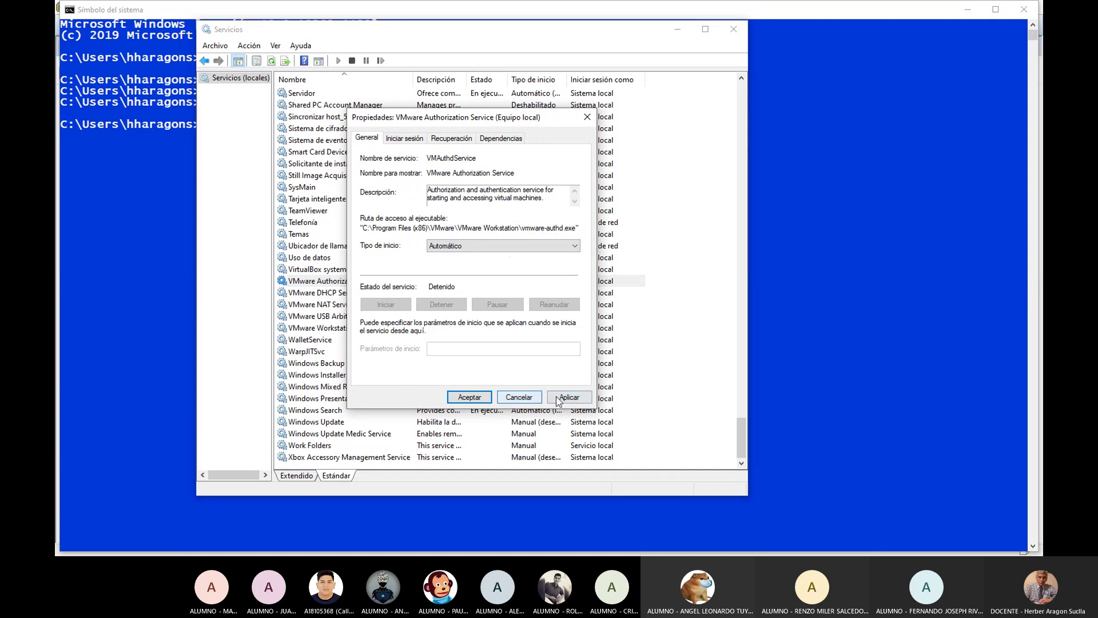
left_click(574, 399)
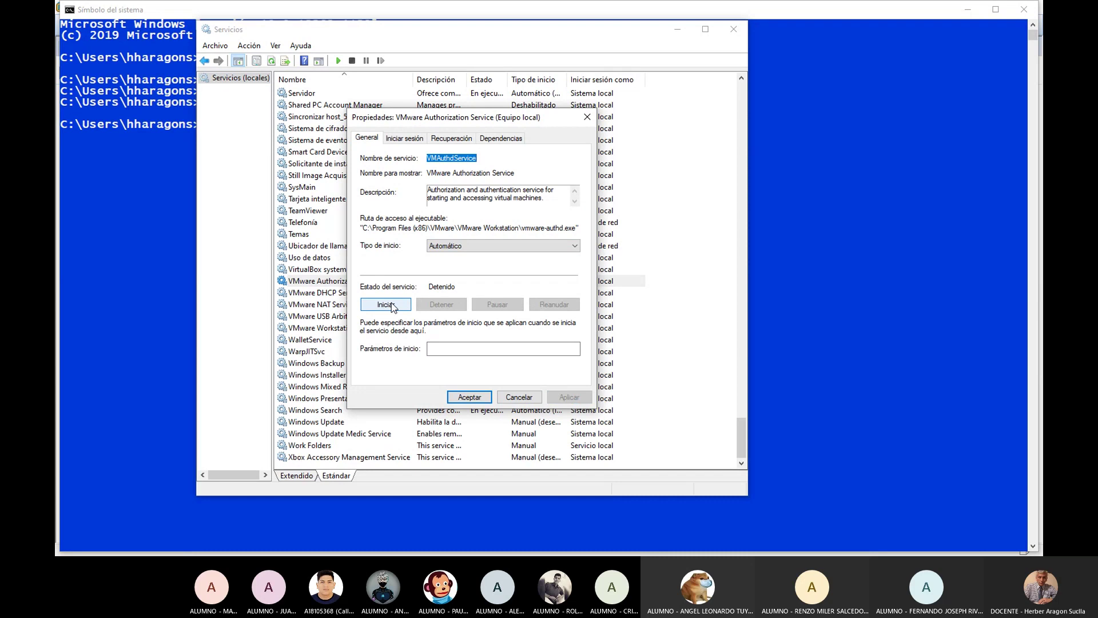
Step: Start VMware Authorization Service, accept its properties, and widen the Estado column in the services list
left_click(386, 305)
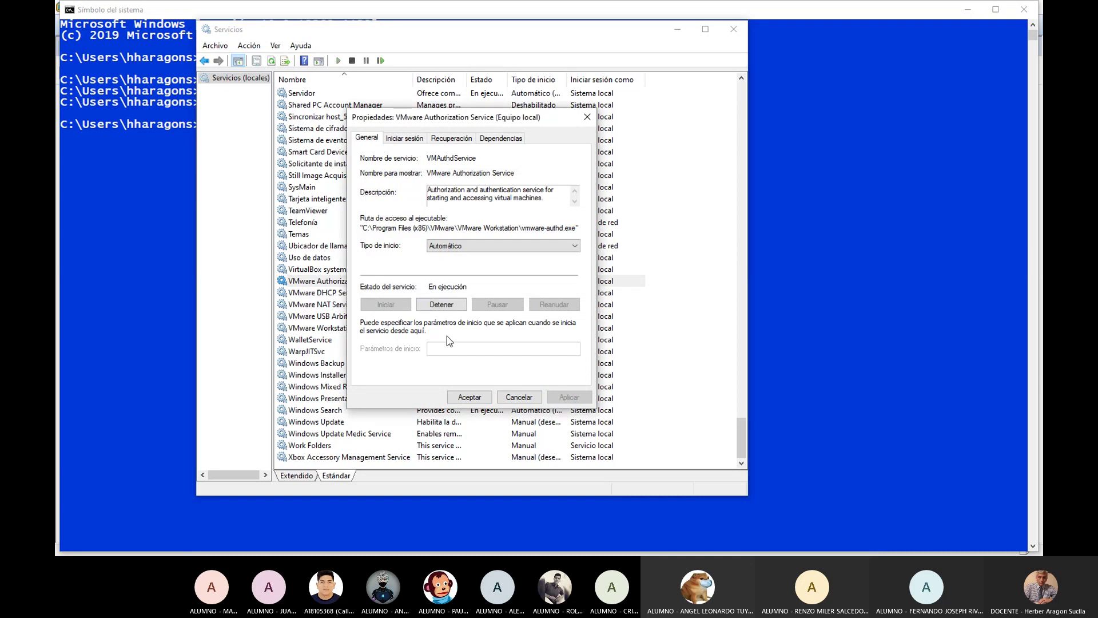
left_click(469, 397)
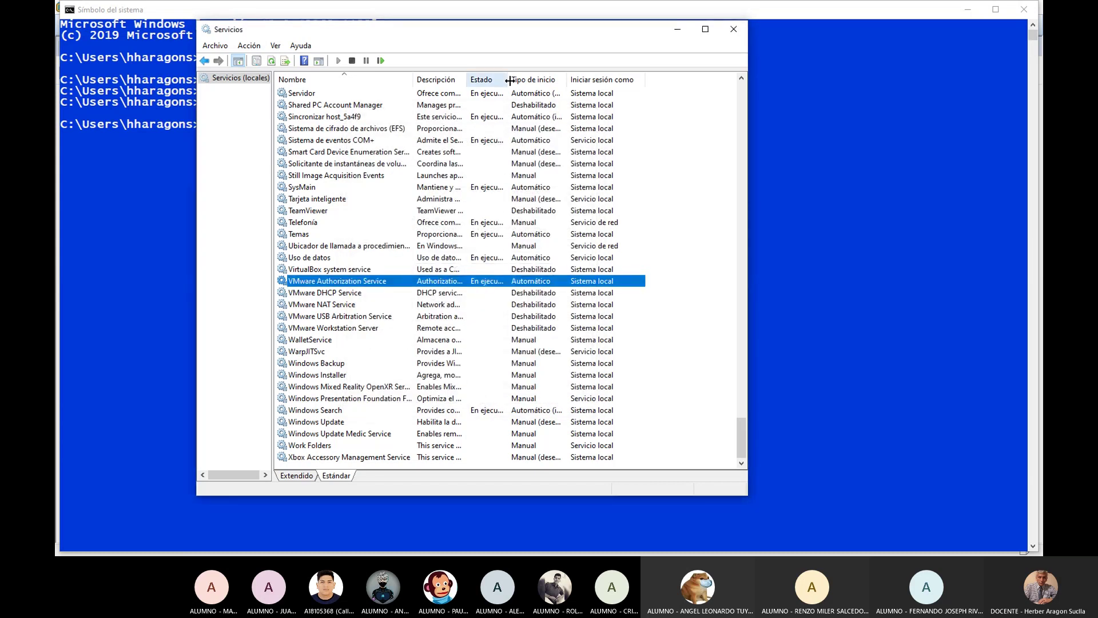
left_click_drag(509, 81, 531, 81)
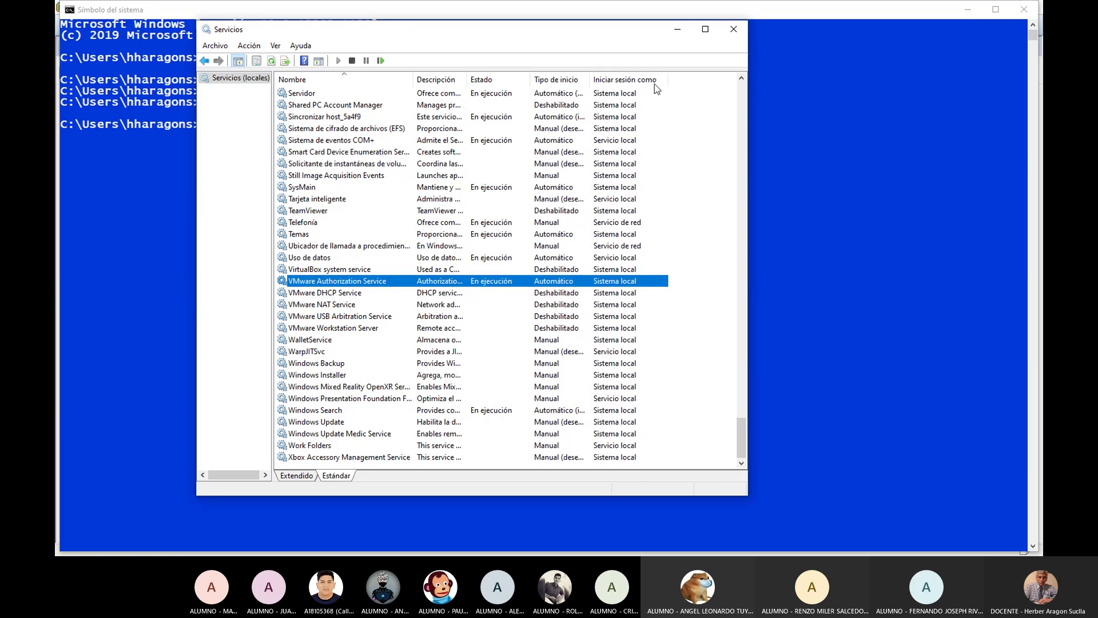
Step: Close the Servicios console and end the Command Prompt session with the exit command
left_click(734, 31)
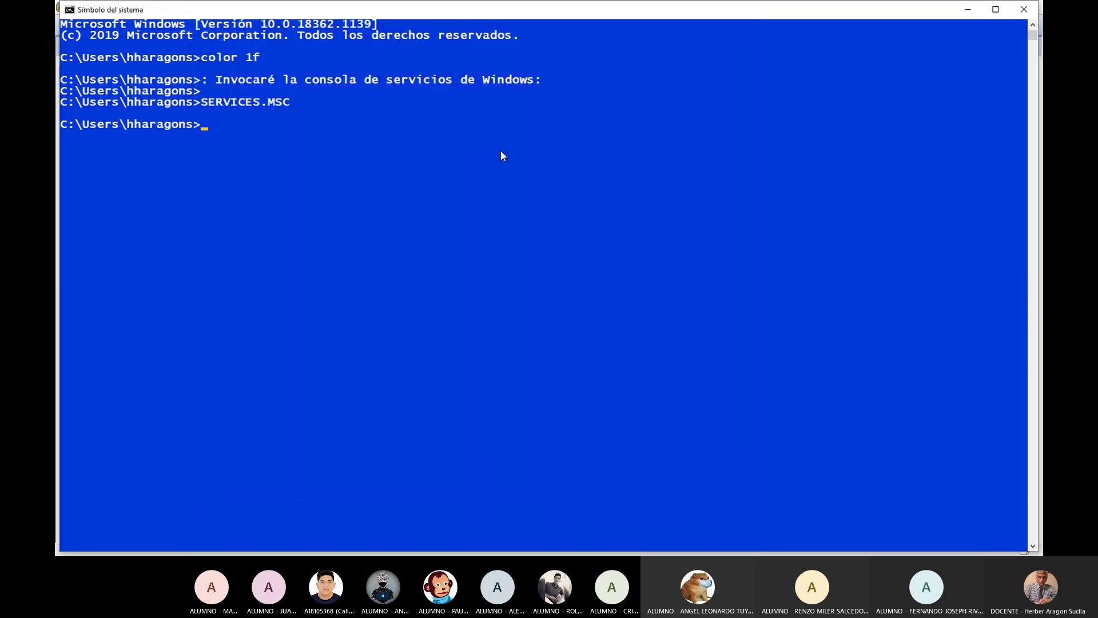
left_click(383, 225)
type("exit")
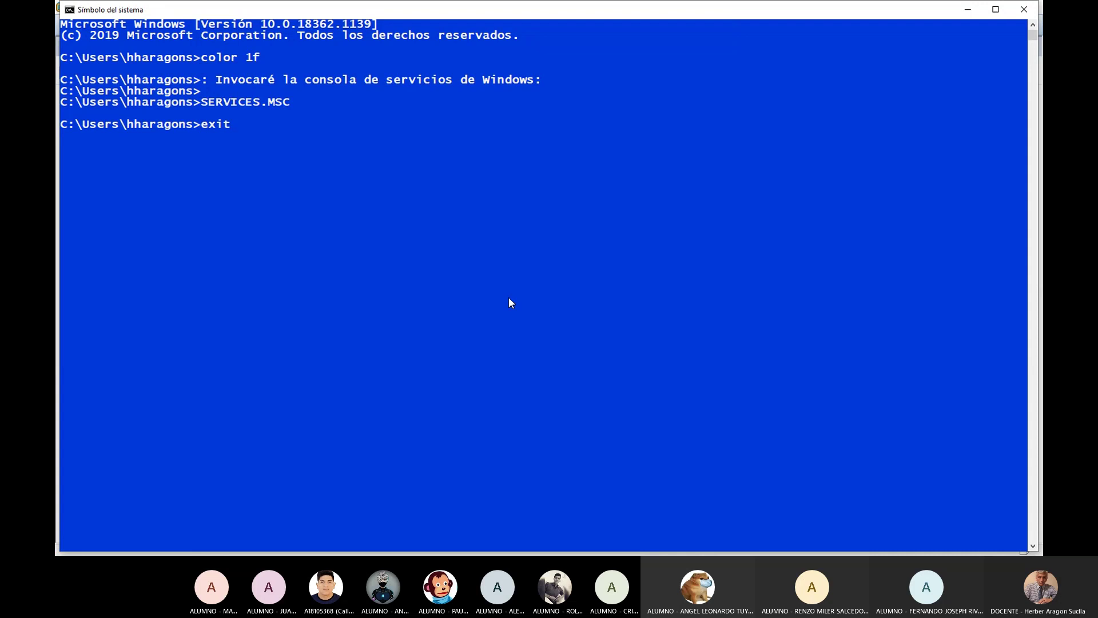
key("Return")
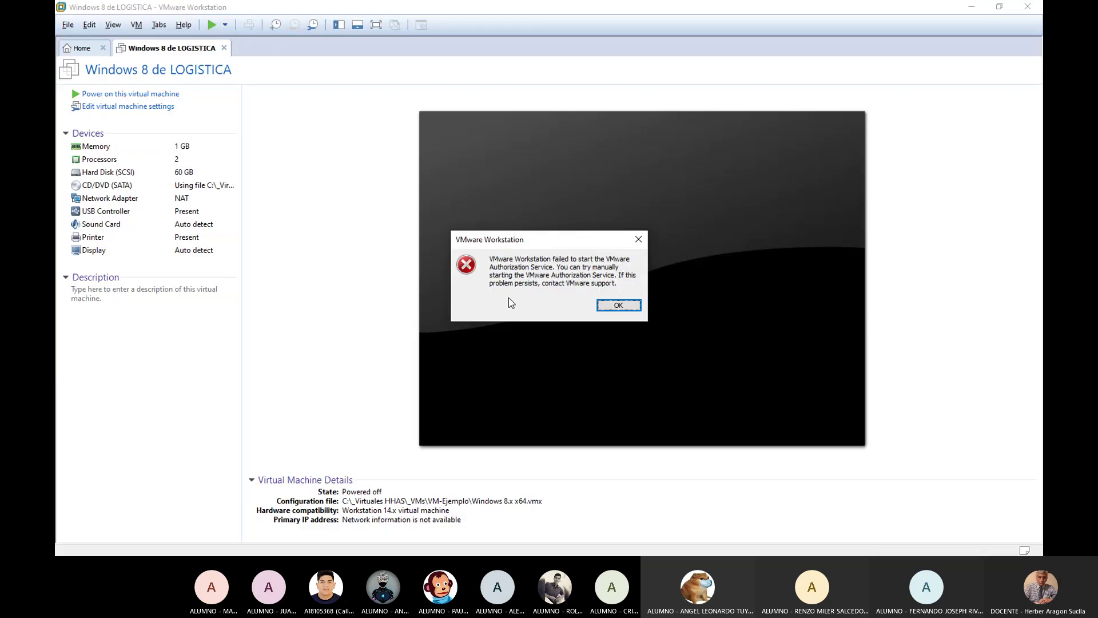
Step: Dismiss the authorization service error in VMware Workstation and power on the Windows 8 de LOGISTICA virtual machine
left_click(619, 306)
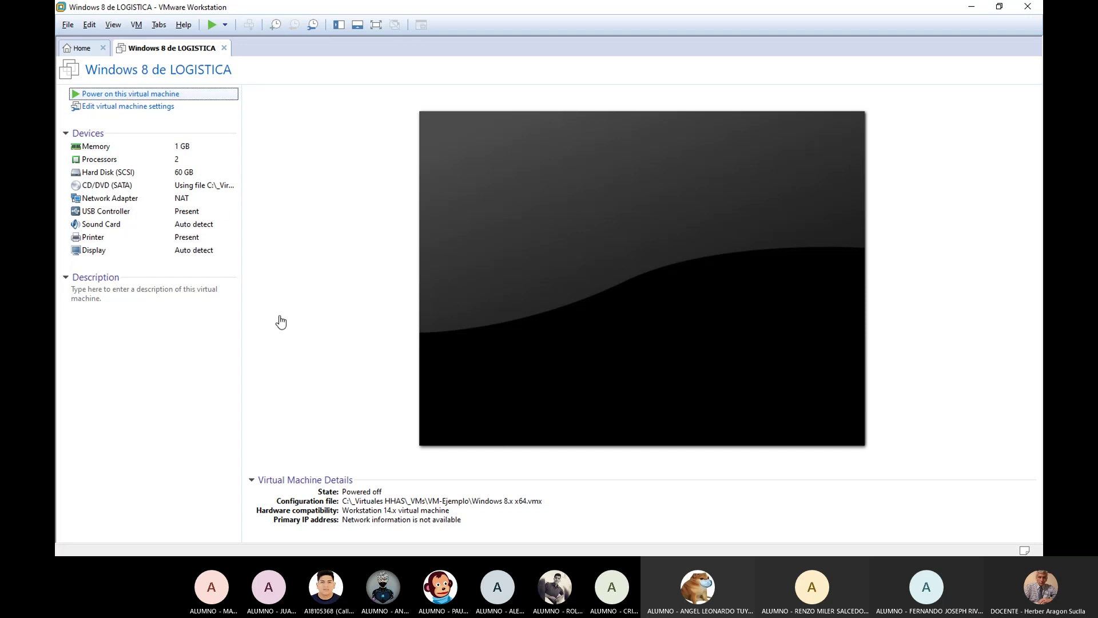
key("ctrl+b")
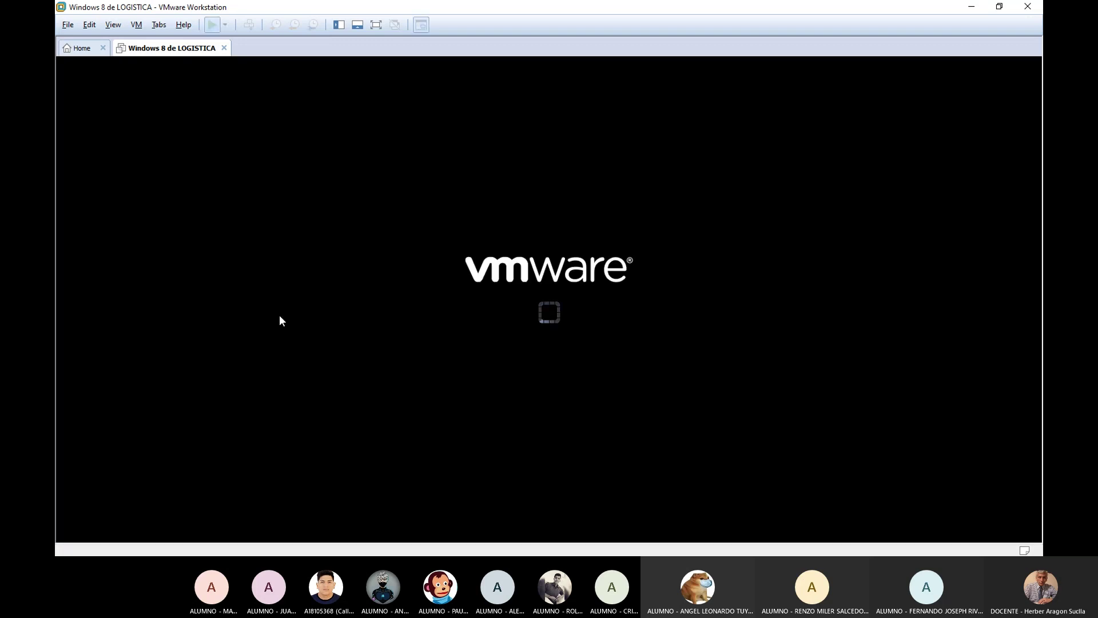